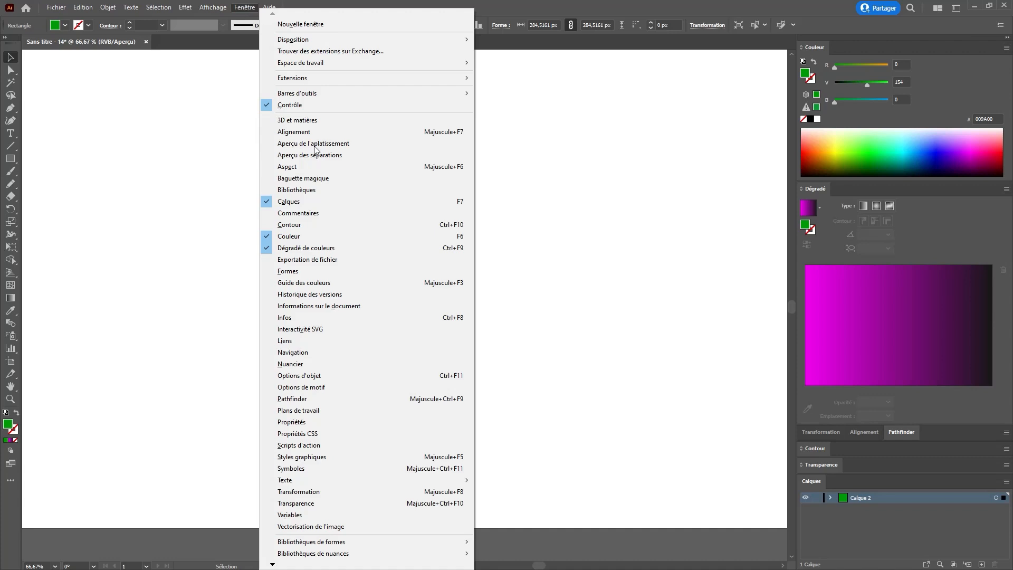
Step: Open the Appearance panel and place it beside the green square
click(315, 166)
drag(660, 159, 643, 156)
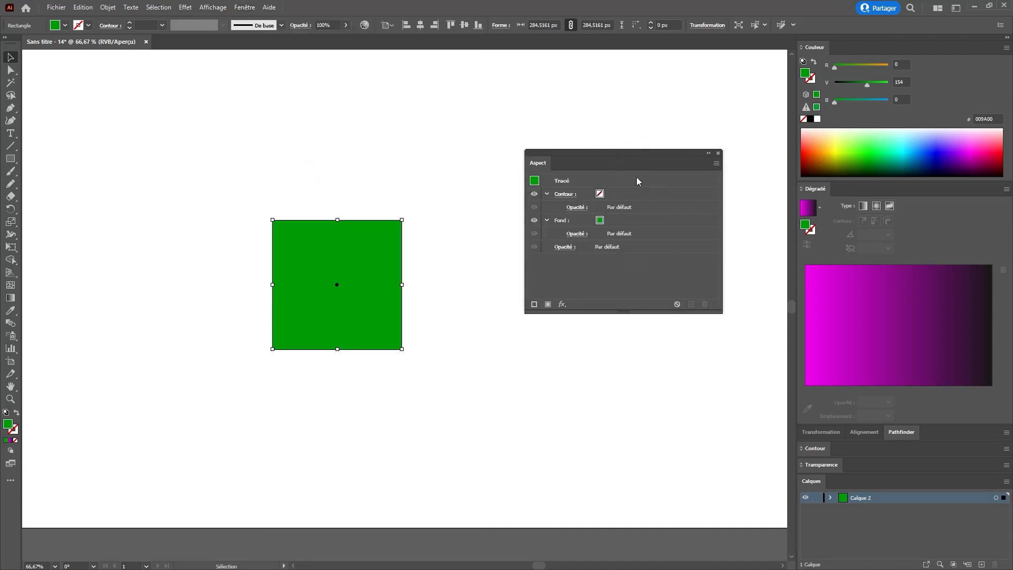
Step: Apply a Pucker & Bloat effect of -92% to the green square
click(188, 7)
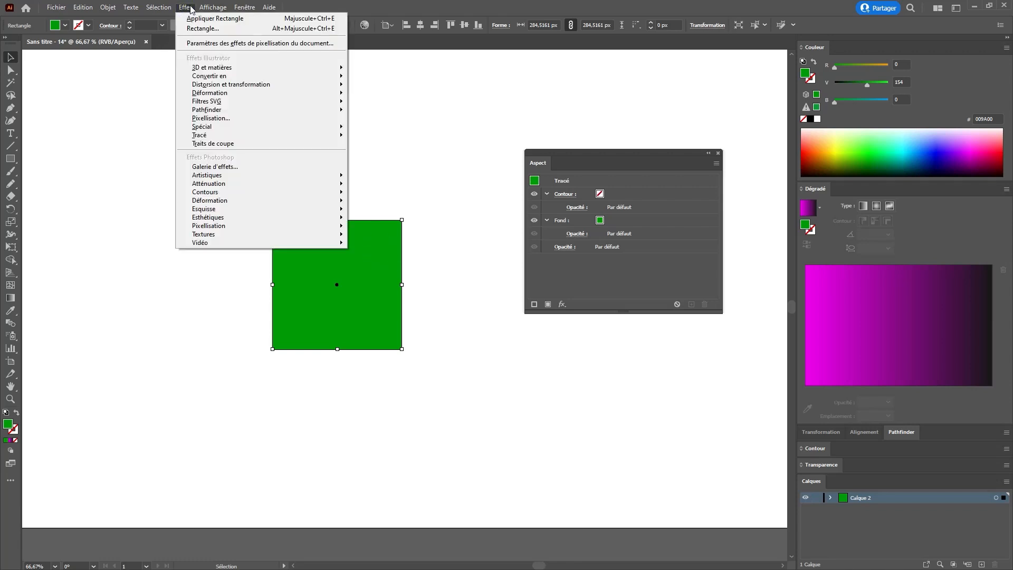
mouse_move(211, 84)
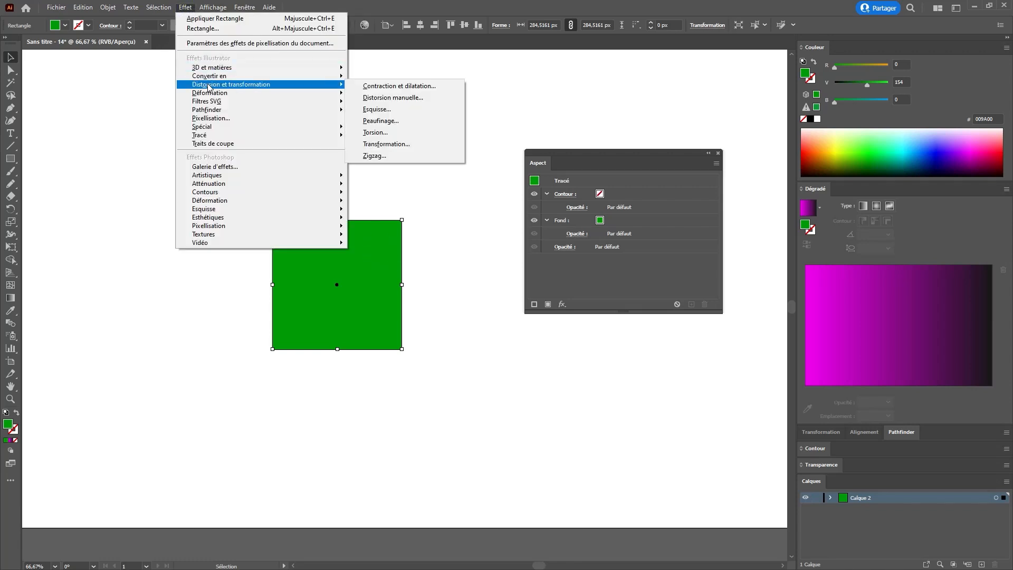
click(392, 90)
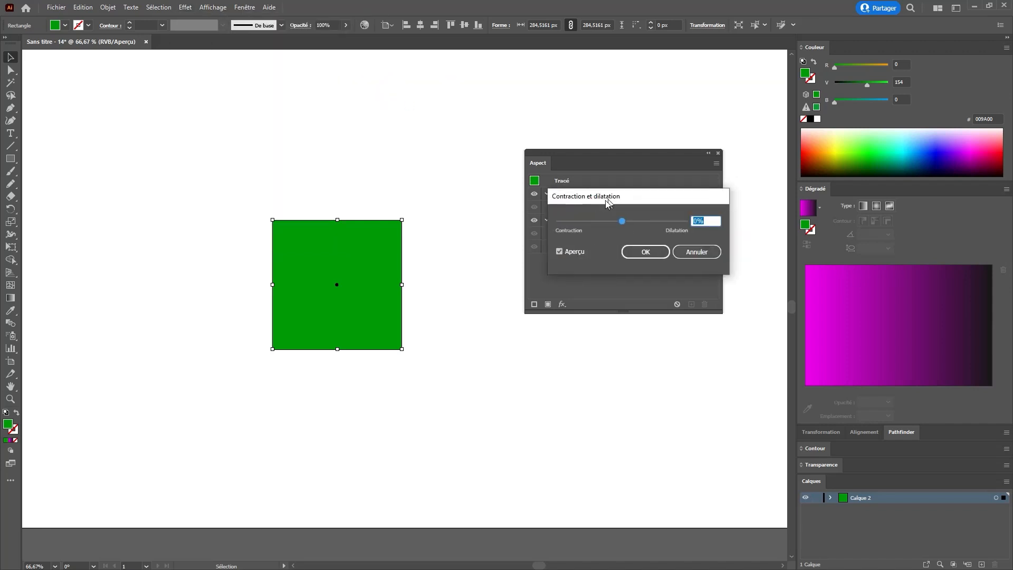
drag(617, 192, 532, 225)
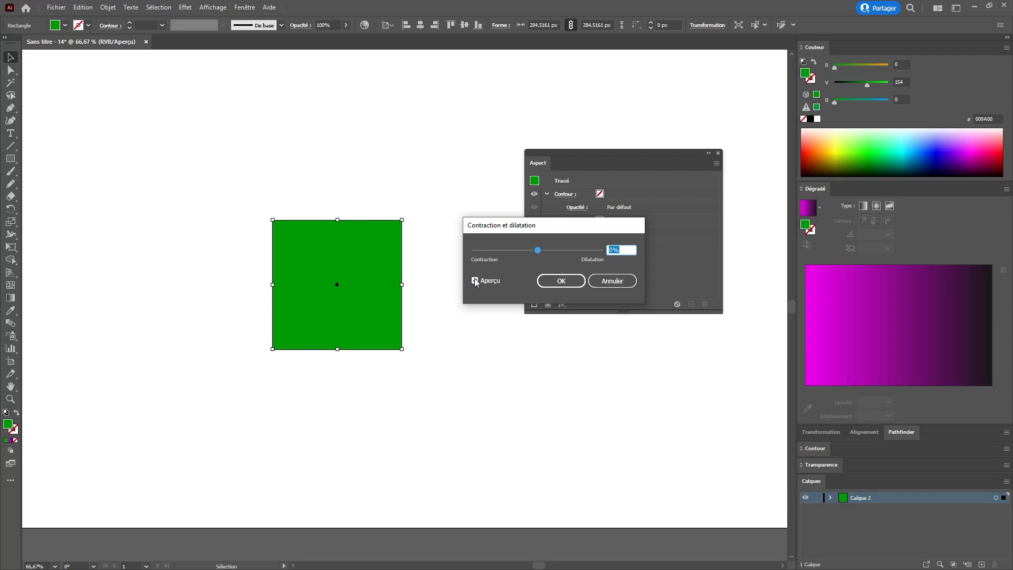
drag(535, 253, 507, 251)
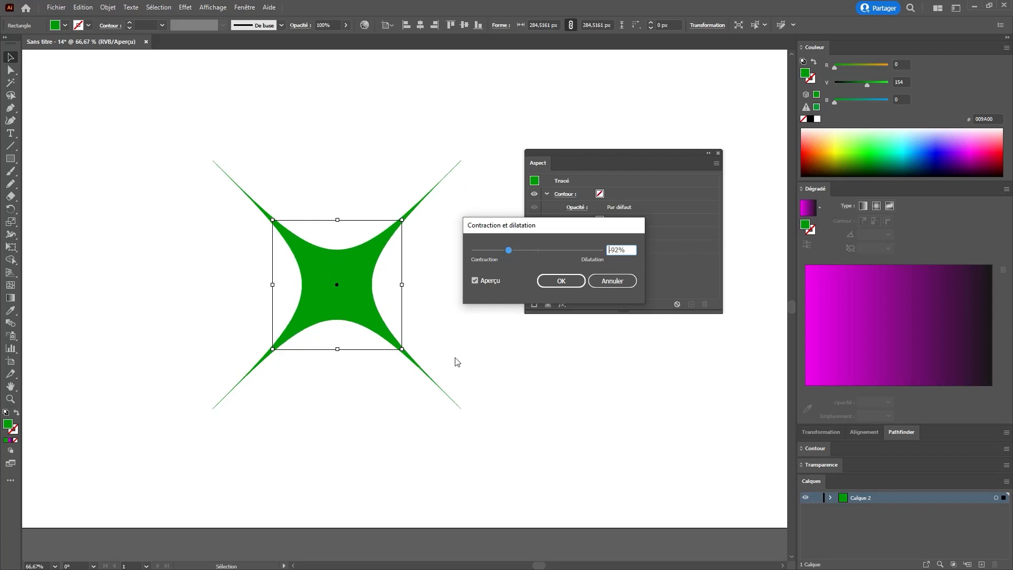
mouse_move(527, 248)
mouse_down()
mouse_move(577, 251)
mouse_move(516, 256)
mouse_up()
click(560, 281)
Step: Reopen the Pucker & Bloat effect on the square and switch it to a bloat value, forming a clover shape
click(364, 160)
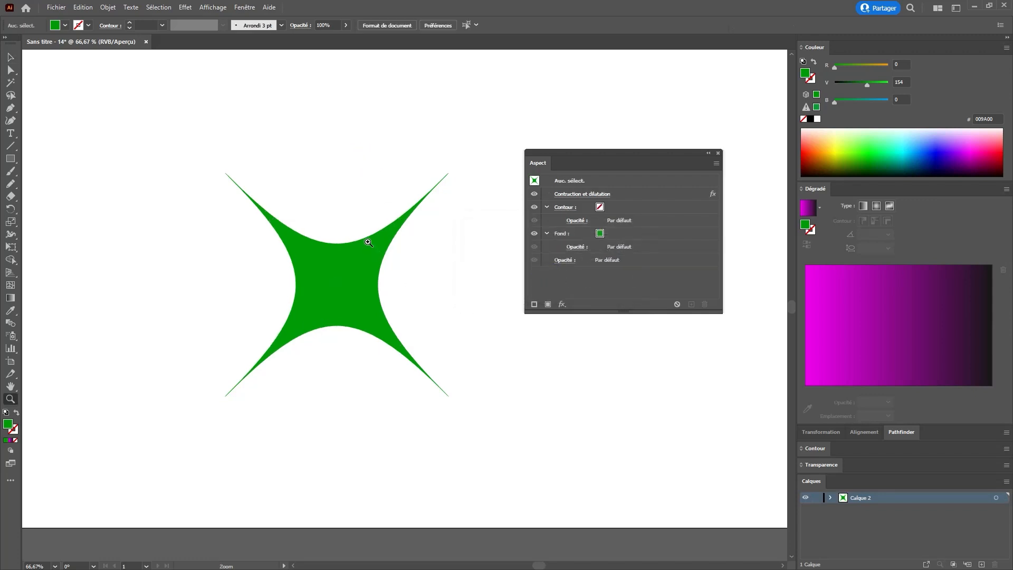
key(z)
alt+click(365, 266)
key(v)
drag(354, 305, 245, 253)
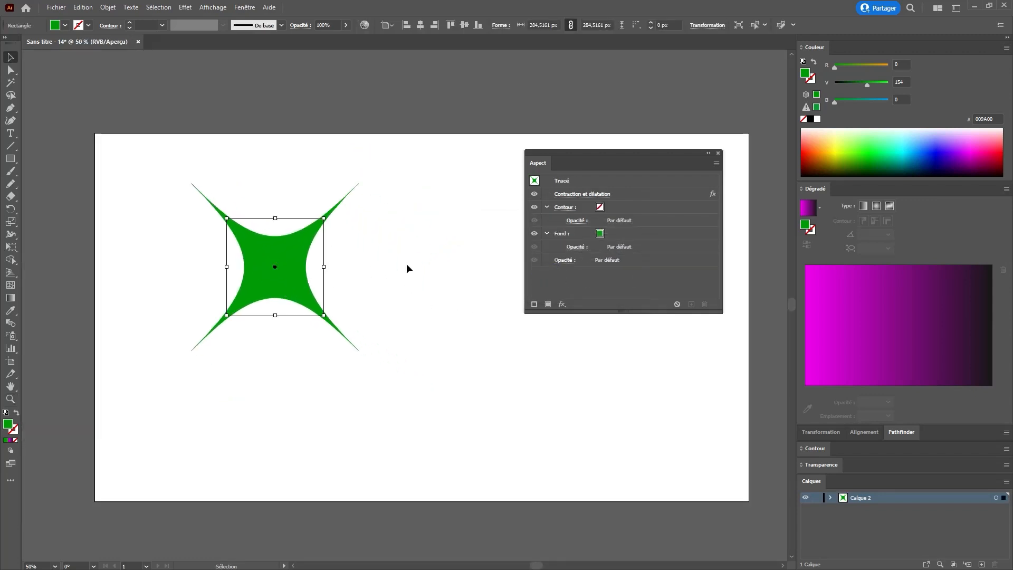
double_click(676, 194)
drag(540, 250, 572, 250)
click(565, 281)
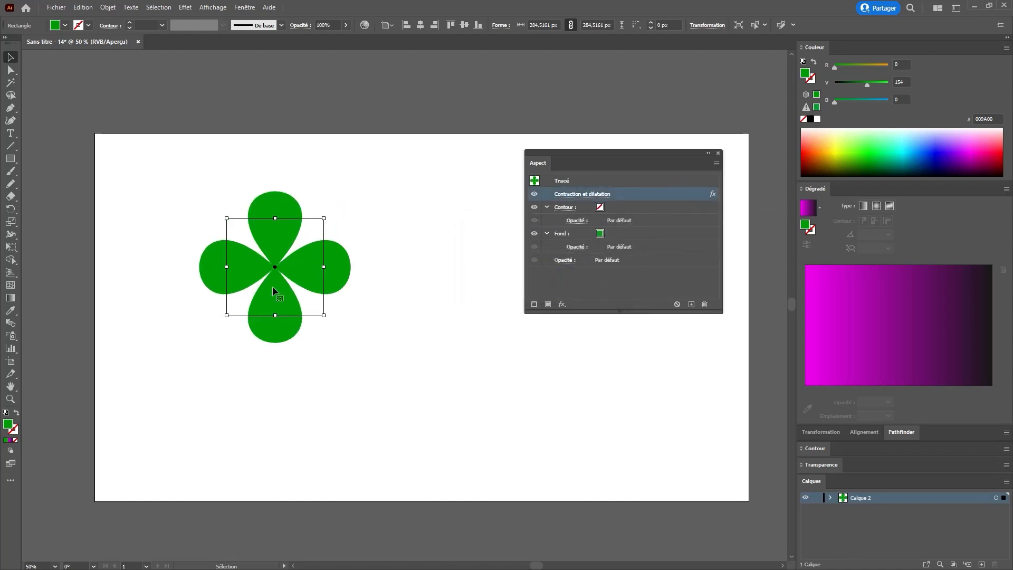
Step: Undo the move and the Pucker & Bloat changes to restore the plain square
drag(307, 267, 266, 246)
key(ctrl+z)
key(ctrl+z)
key(ctrl+z)
key(ctrl+z)
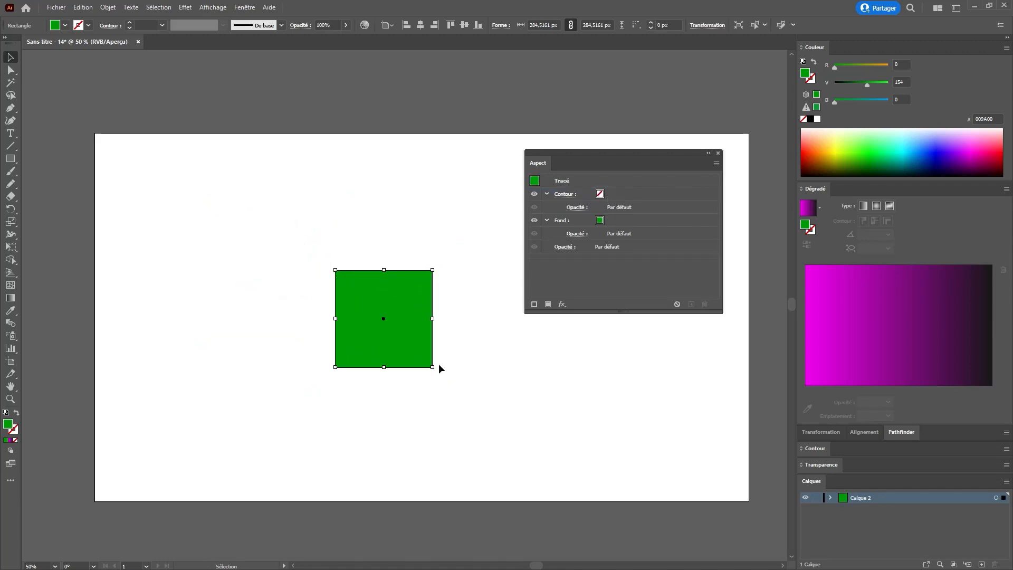
Step: Rotate the square into a diamond and delete its bottom anchor point to form a triangle
drag(438, 366, 458, 321)
key(ctrl+shift+a)
key(a)
drag(398, 405, 357, 366)
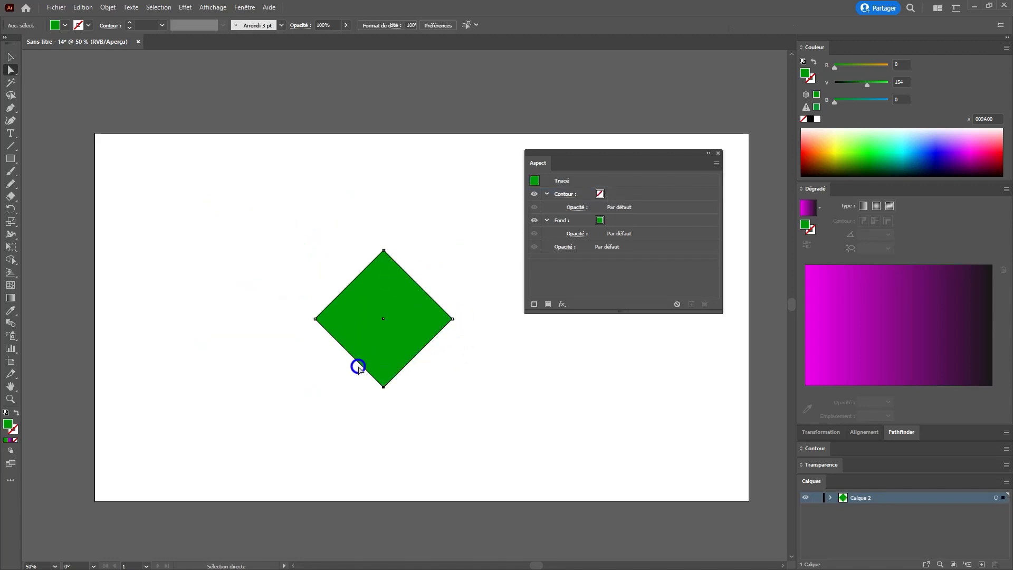
key(Delete)
Step: Copy the triangle upward and repeat the transformation to stack three overlapping triangles
key(v)
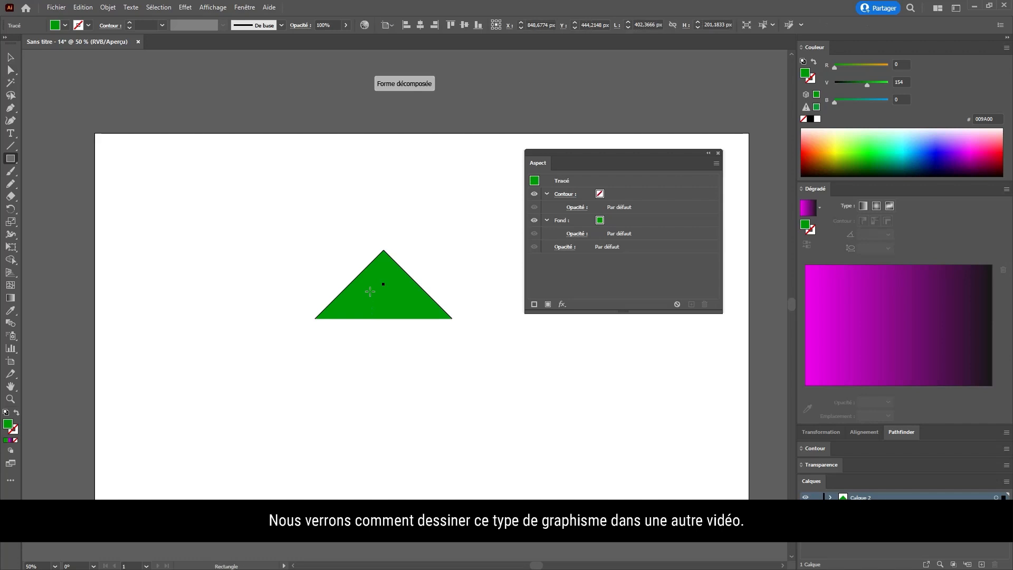
click(370, 294)
click(417, 305)
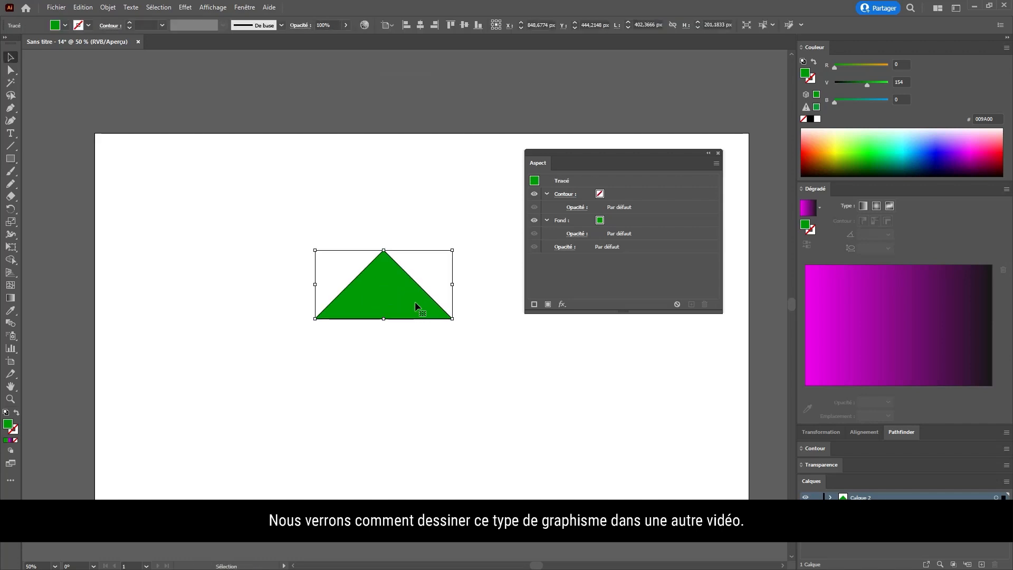
mouse_move(415, 302)
mouse_down()
mouse_move(405, 255)
mouse_move(401, 287)
mouse_up()
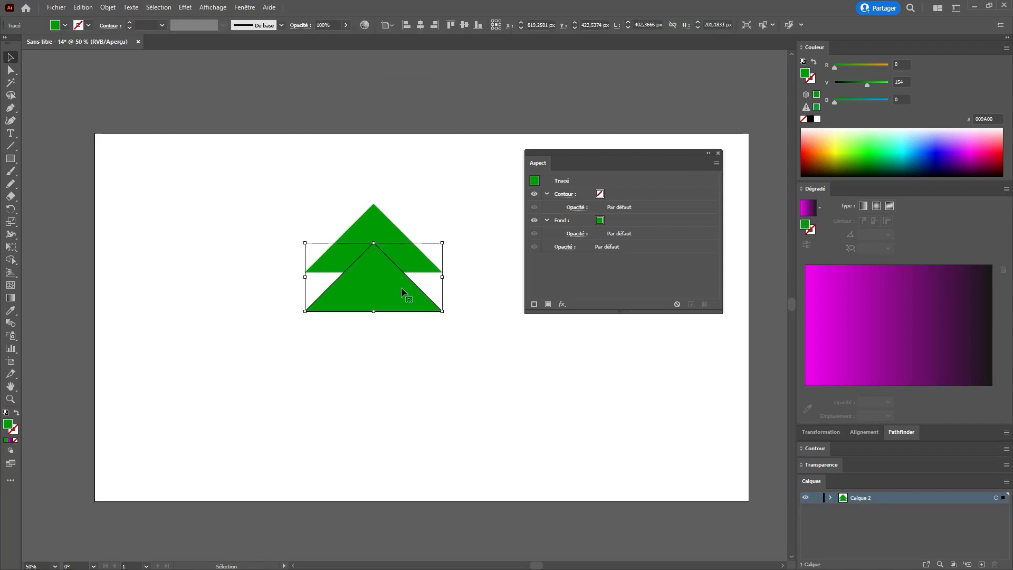
key(ctrl+d)
Step: Draw a rectangle trunk beneath the stacked triangles
key(ctrl+shift+a)
key(m)
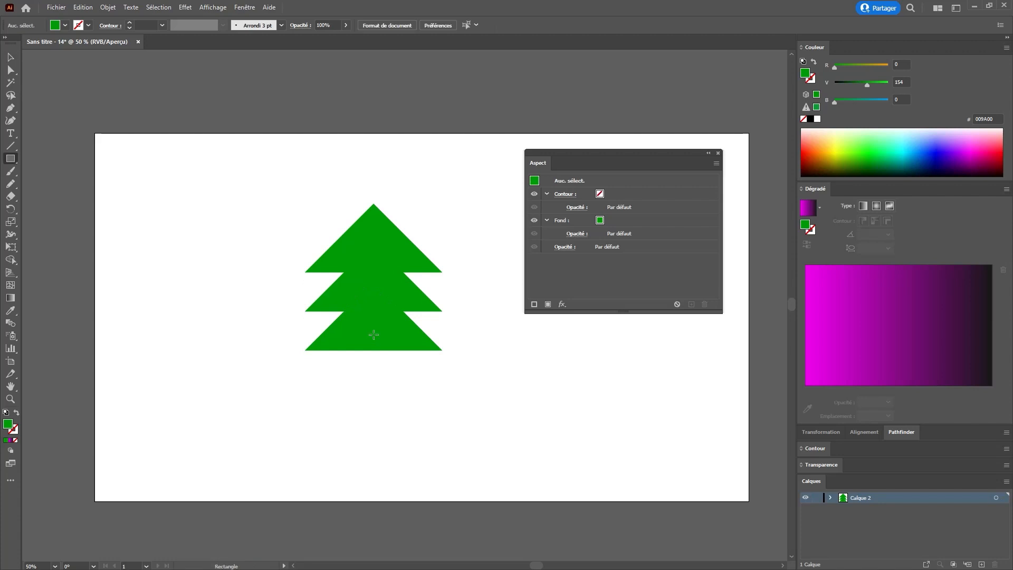
drag(352, 329, 394, 392)
Step: Align the trunk and triangles on their horizontal centres
key(v)
drag(435, 431, 336, 199)
click(389, 327)
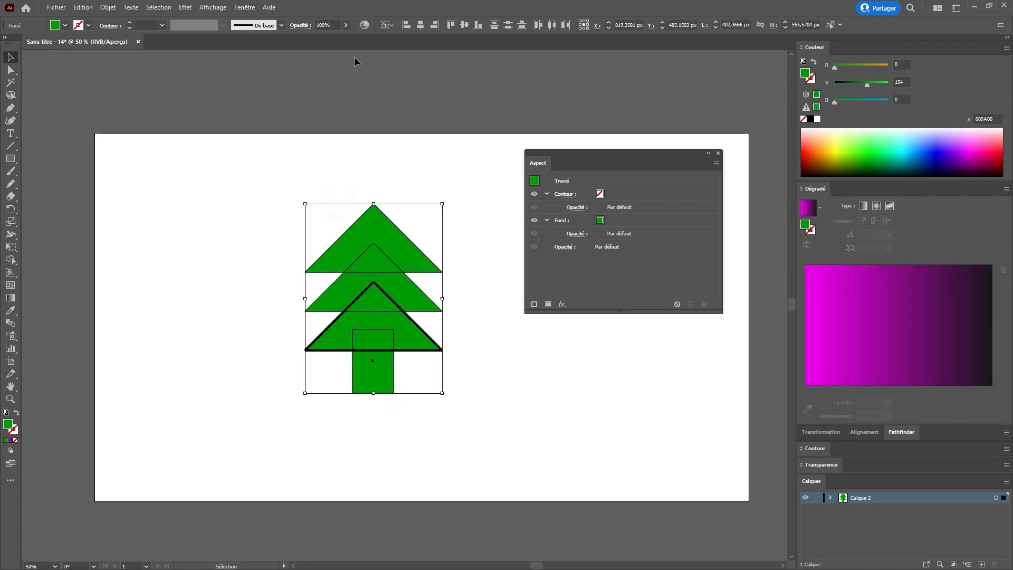
click(420, 25)
click(307, 201)
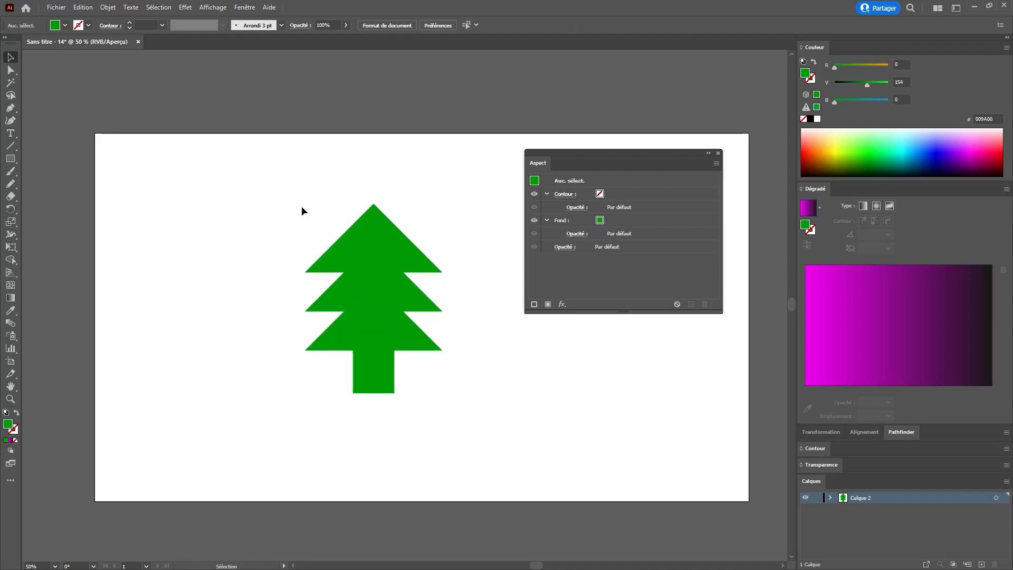
Step: Select all the tree shapes and group them
drag(293, 188, 490, 426)
key(a)
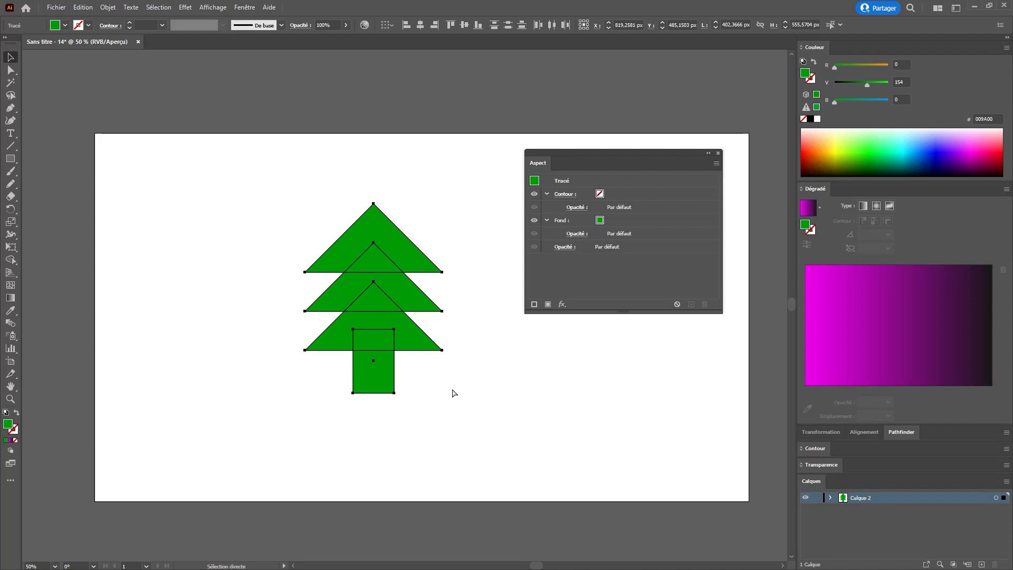
key(ctrl+g)
key(v)
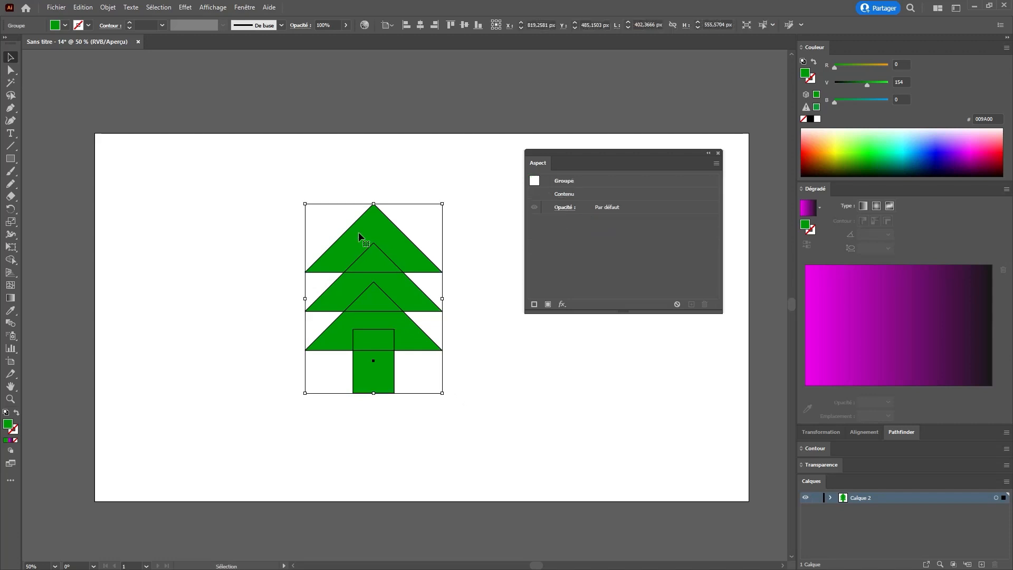
Step: Apply Free Distort to the tree group, spreading the top corners outward and pulling the bottom corners inward
click(185, 7)
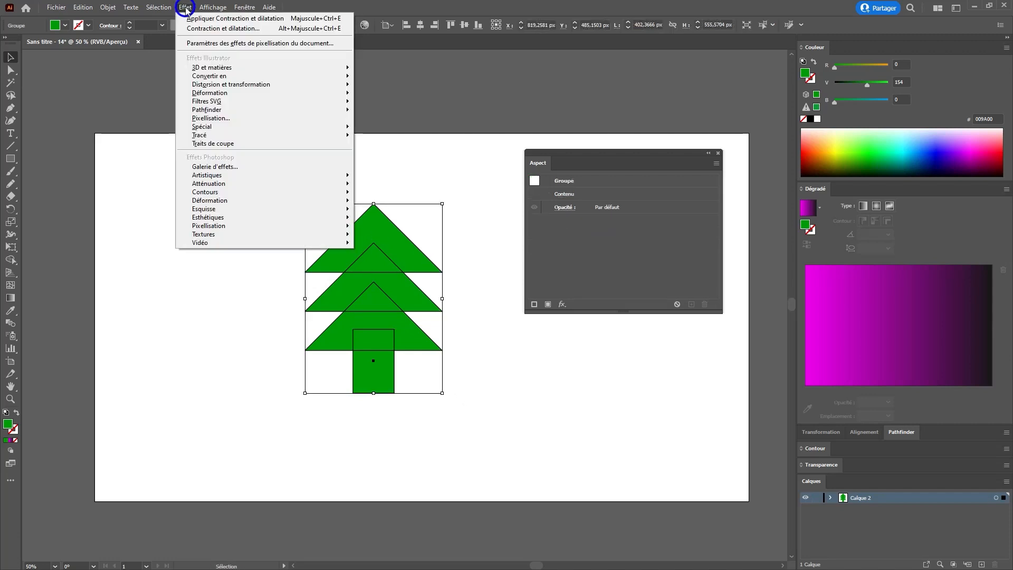
click(233, 84)
click(404, 98)
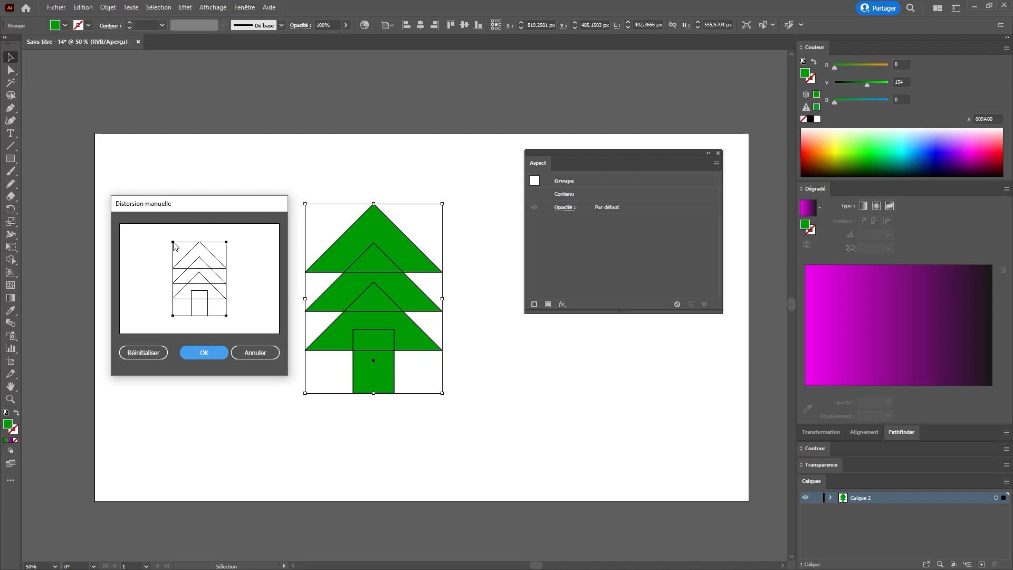
drag(173, 242, 148, 242)
drag(226, 242, 251, 242)
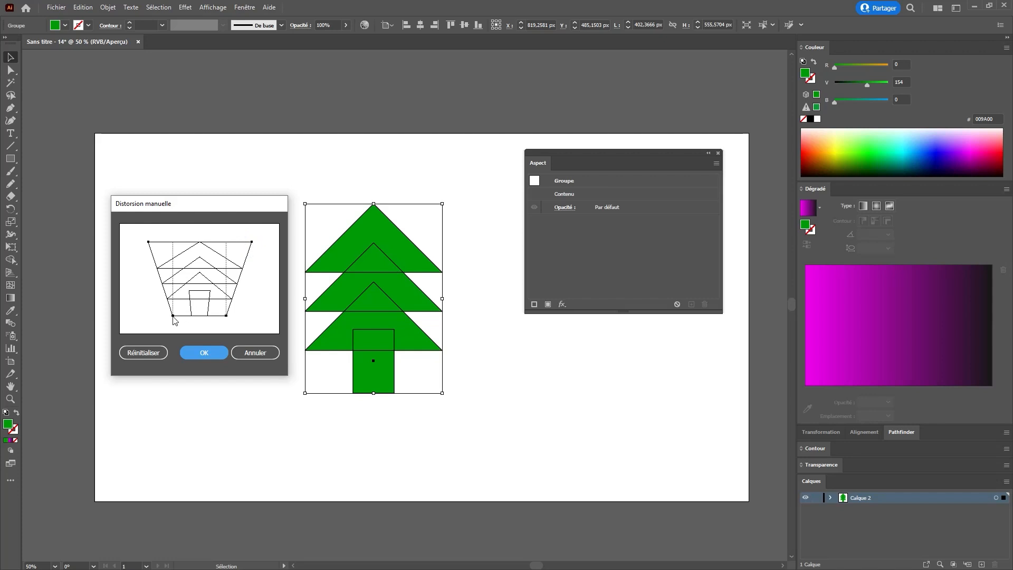
drag(173, 315, 221, 315)
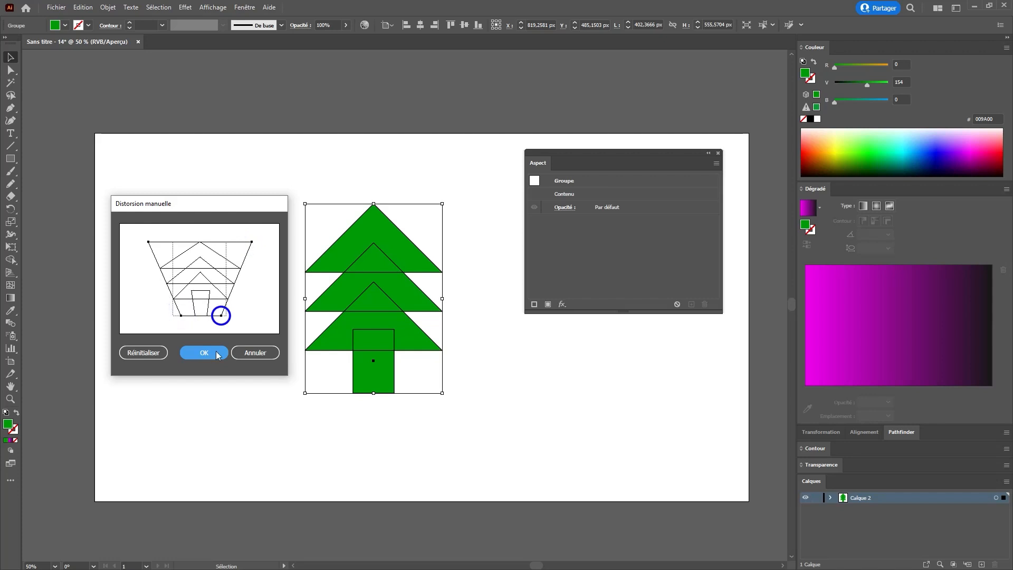
click(203, 353)
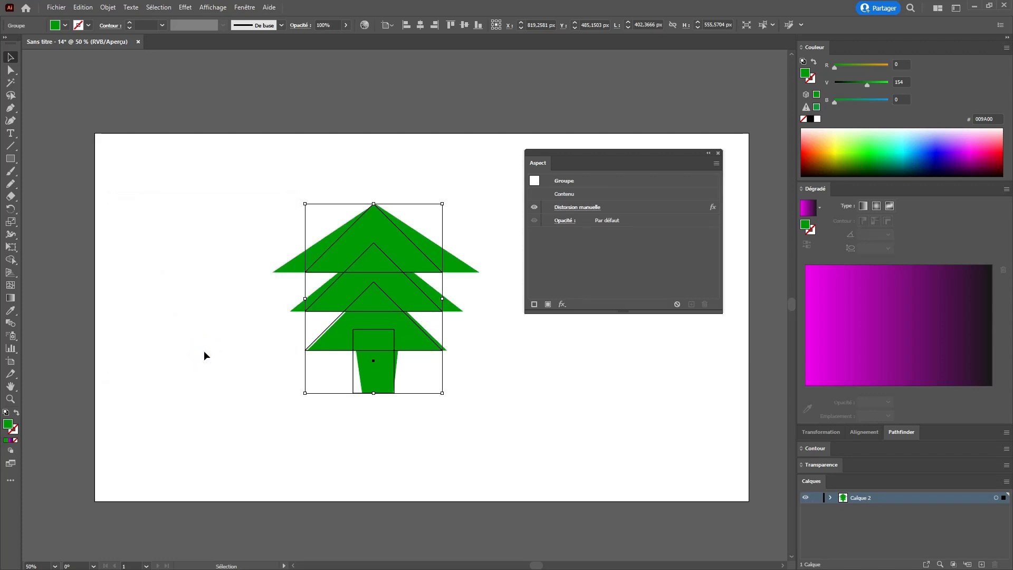
Step: Reopen the Free Distort effect and pull both top corners further outward
click(498, 340)
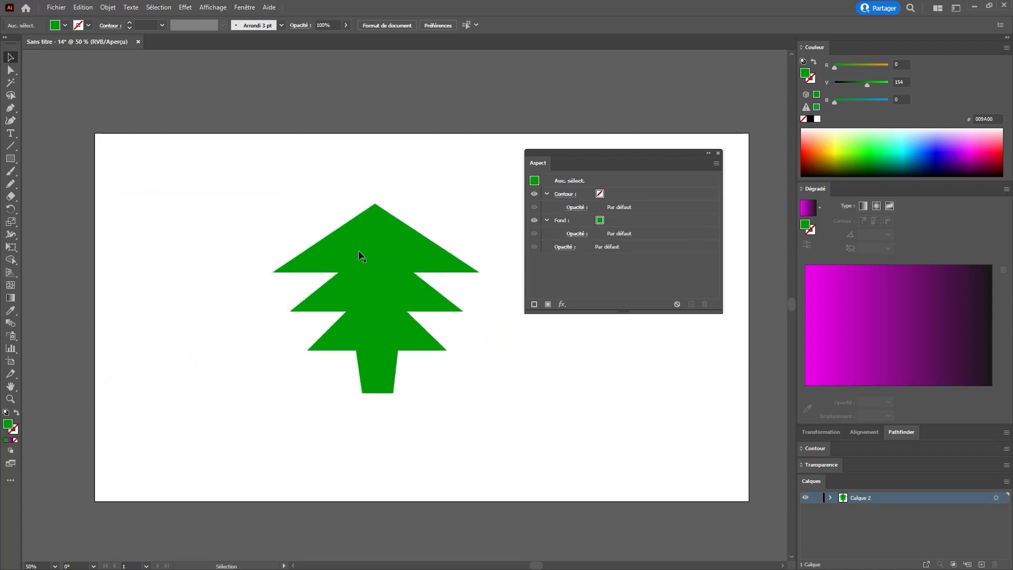
click(389, 285)
double_click(677, 207)
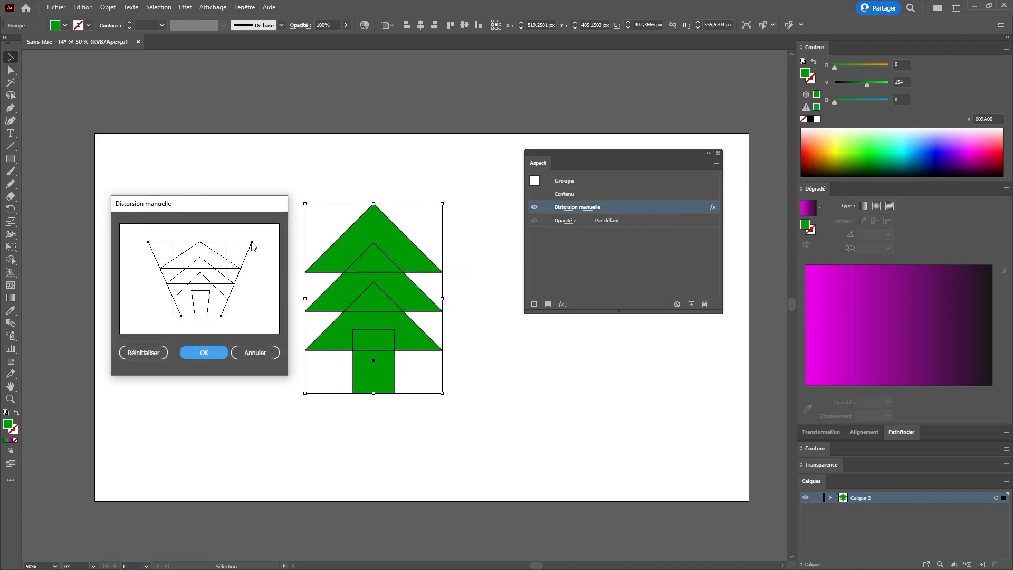
drag(252, 243, 270, 242)
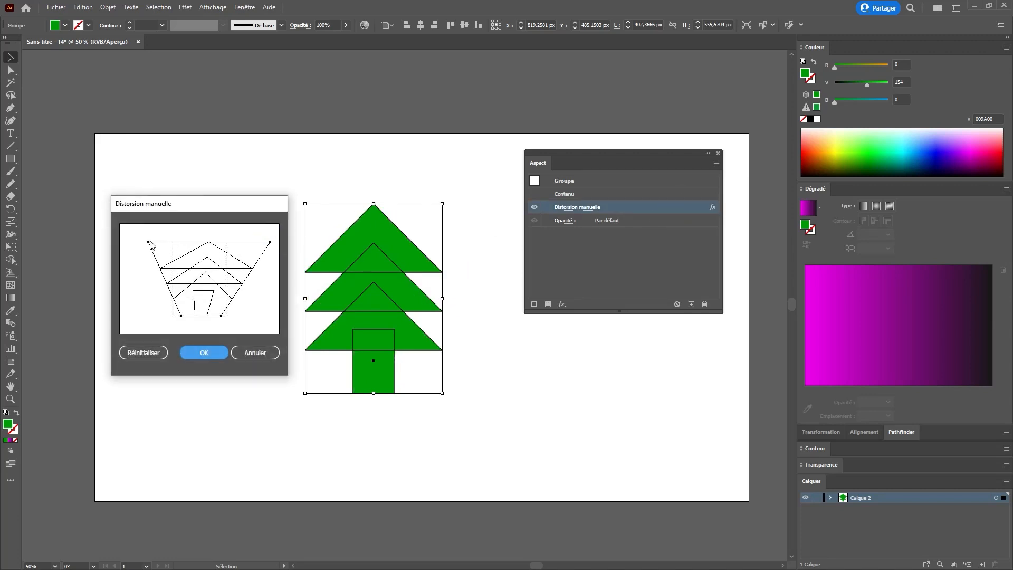
drag(149, 242, 129, 242)
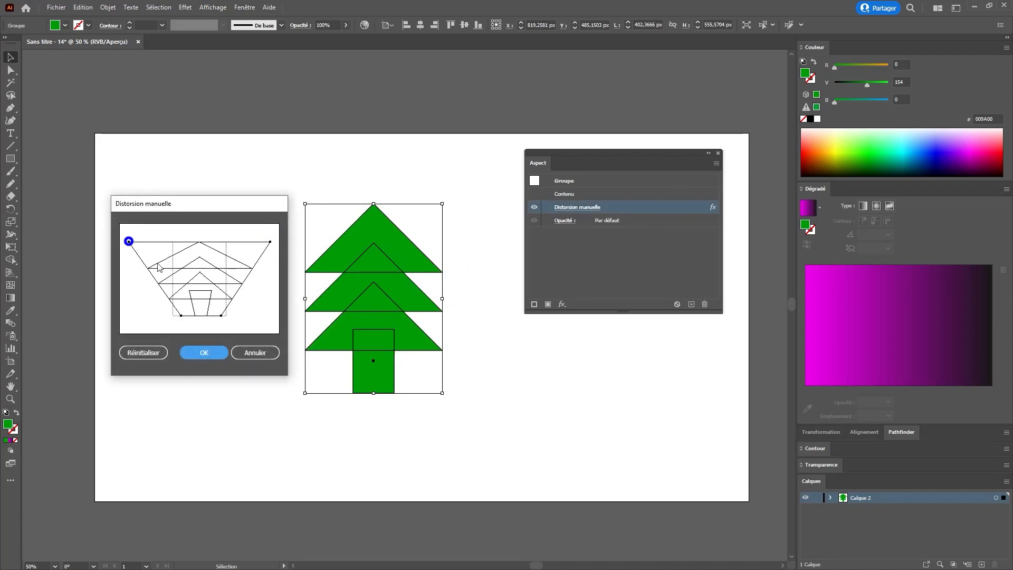
click(201, 353)
Step: Delete the Free Distort effect from the tree group
click(511, 369)
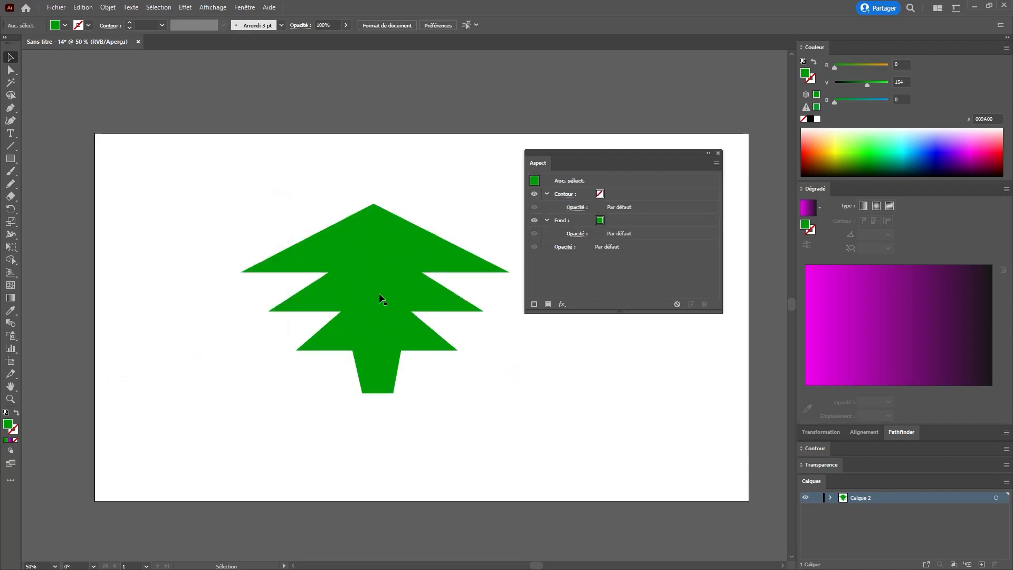
click(374, 257)
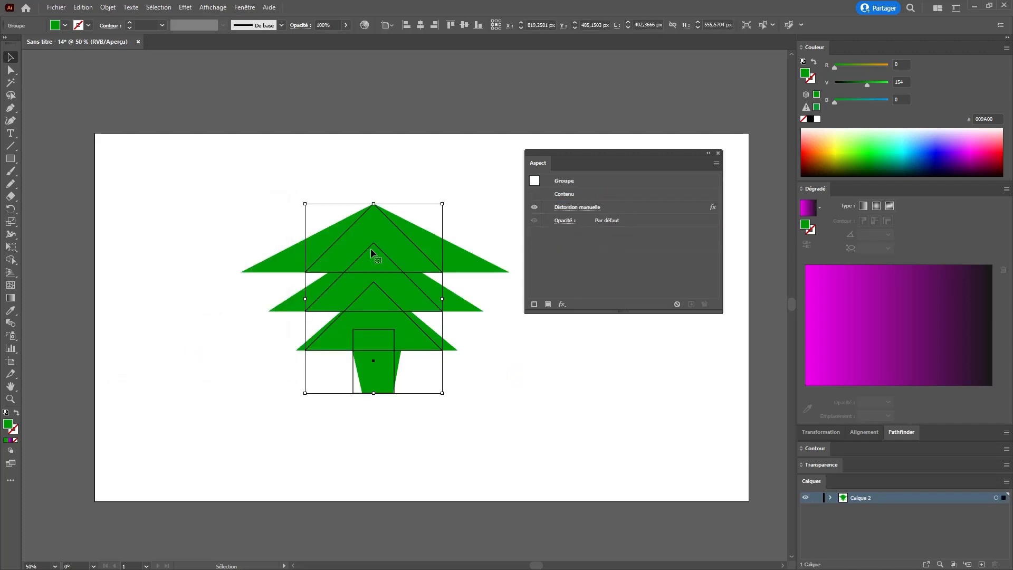
click(686, 207)
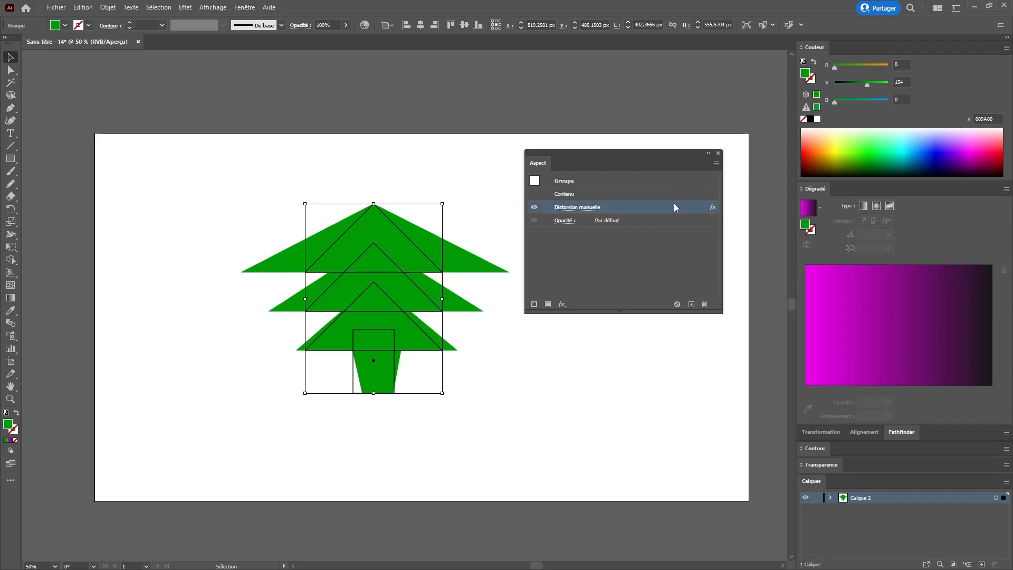
click(704, 305)
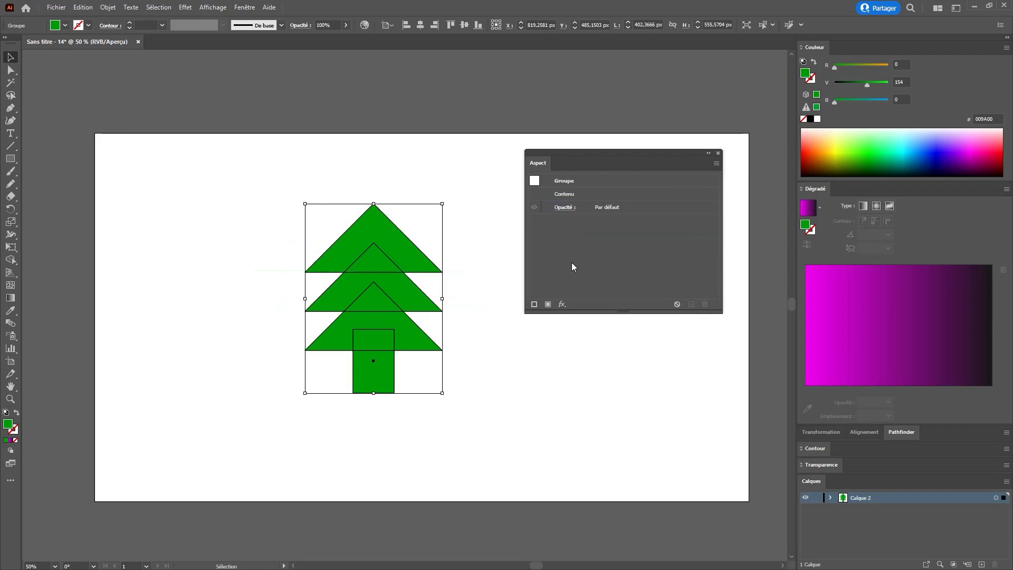
Step: Select the tree group and ungroup it
click(474, 267)
click(380, 256)
key(ctrl+shift+g)
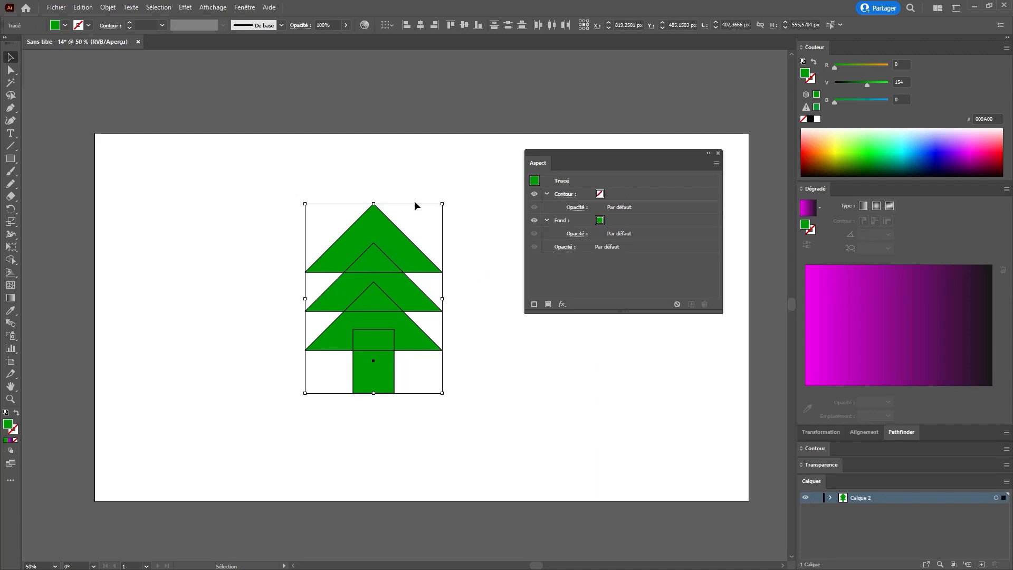
Step: Drag individual tree pieces apart, undo the moves, and reselect all the pieces
click(413, 201)
drag(398, 242, 322, 200)
key(ctrl+z)
drag(378, 292, 428, 304)
drag(383, 373, 428, 446)
key(ctrl+z)
key(ctrl+z)
key(ctrl+z)
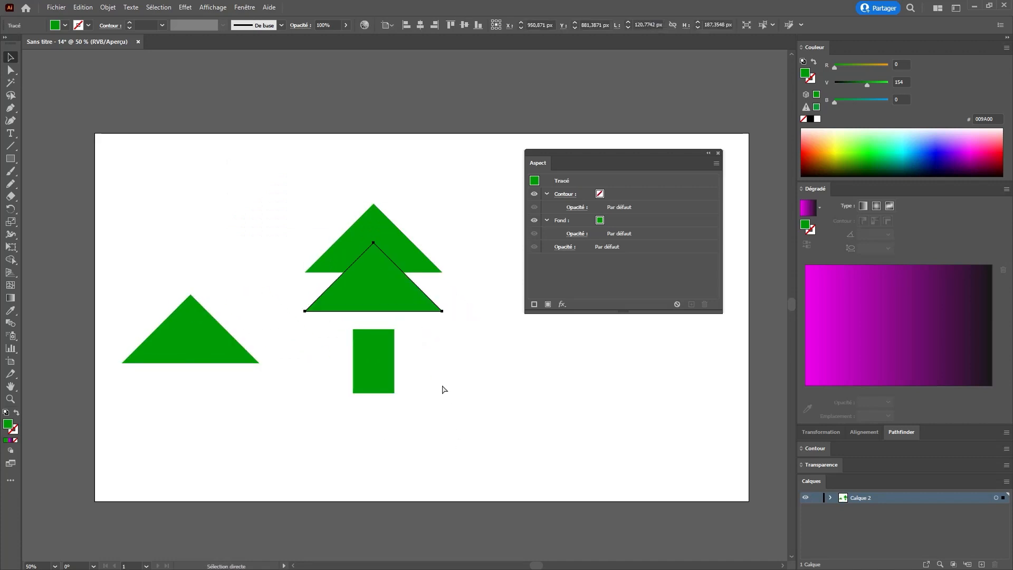
drag(256, 161, 482, 450)
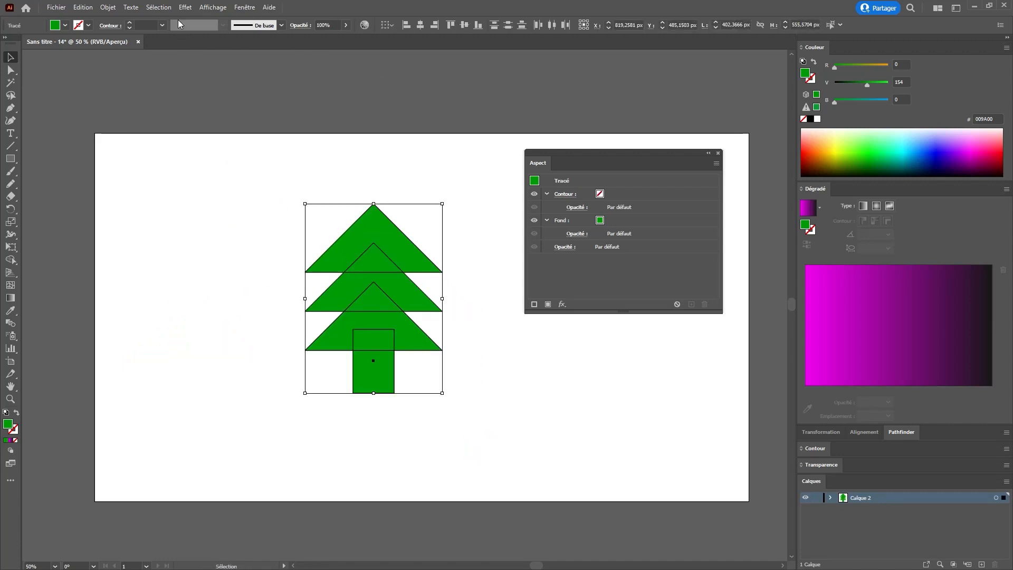
Step: Try a Free Distort on the tree pieces, narrowing the bottom and spreading the top corners outward, then undo it
click(185, 7)
click(235, 84)
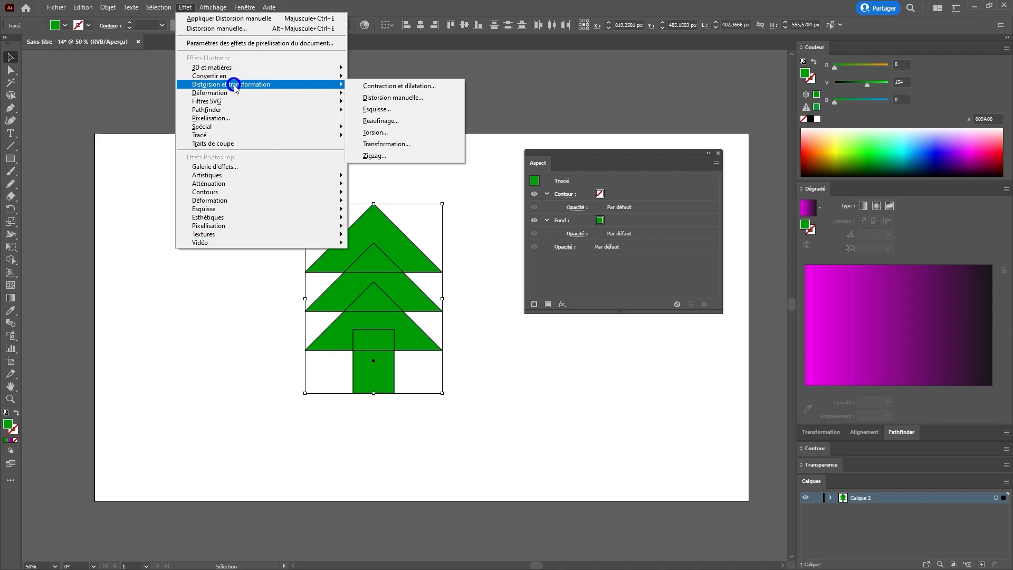
click(428, 98)
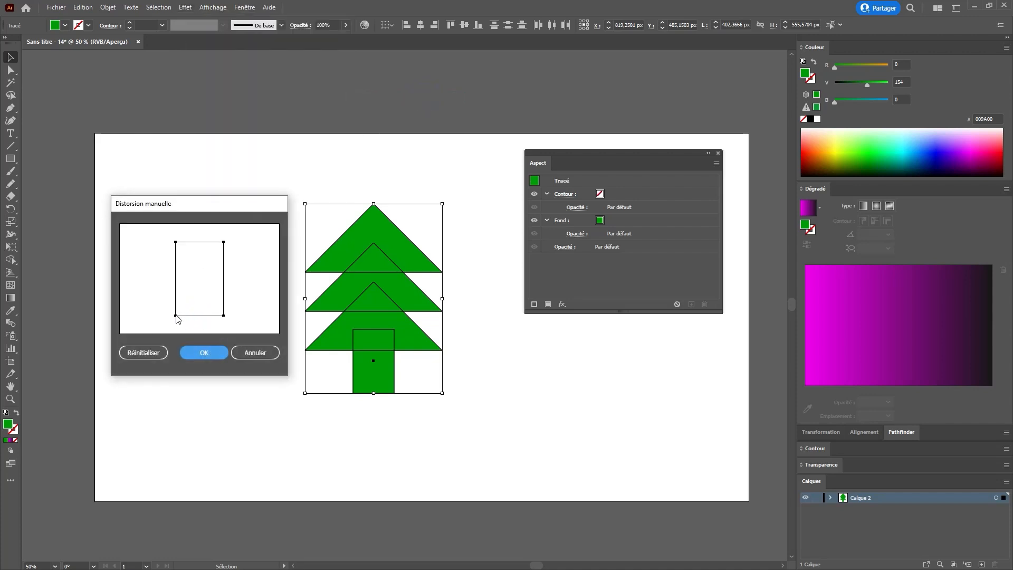
drag(176, 316, 211, 315)
drag(224, 243, 249, 243)
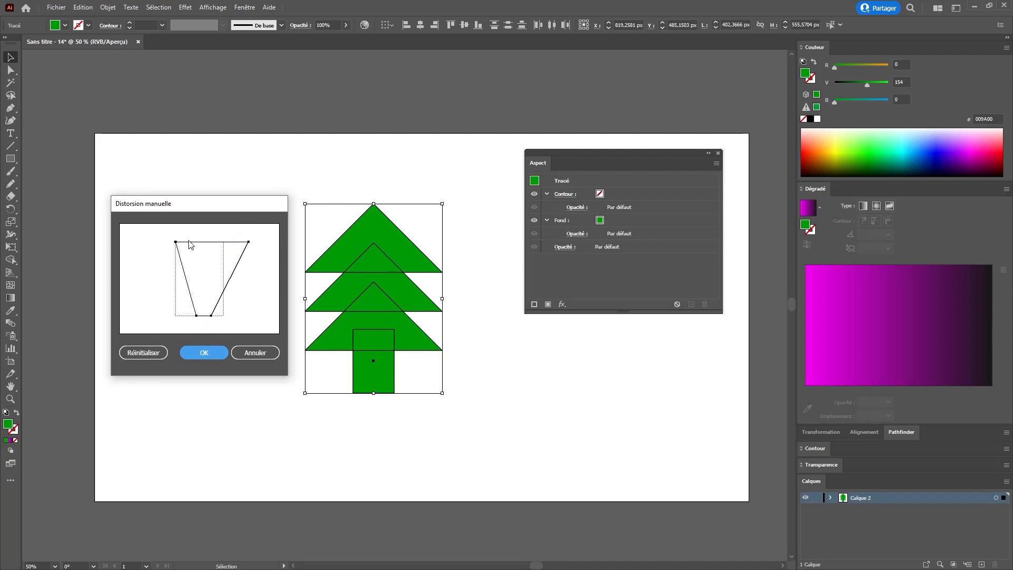
drag(176, 241, 151, 242)
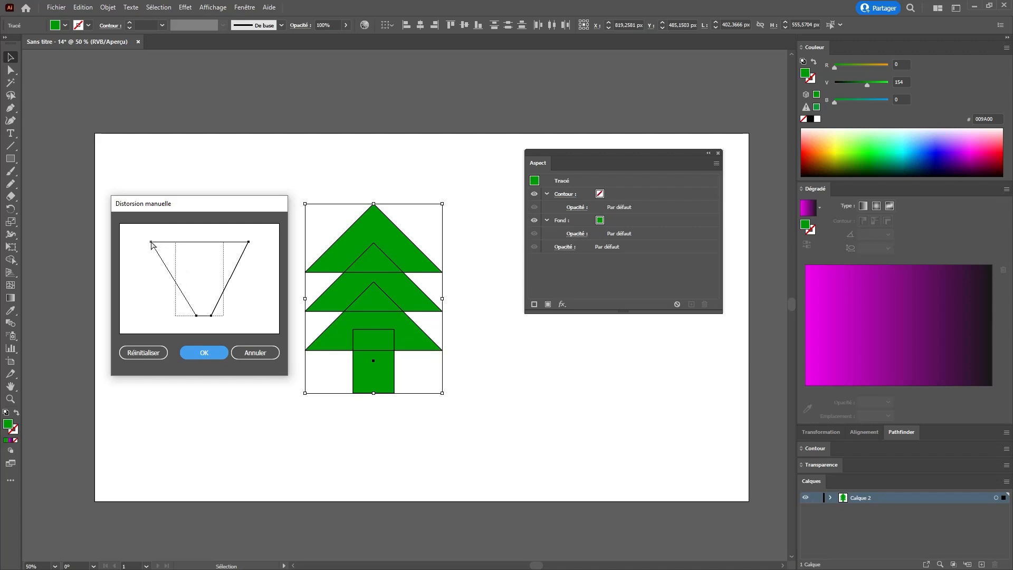
click(192, 348)
click(497, 338)
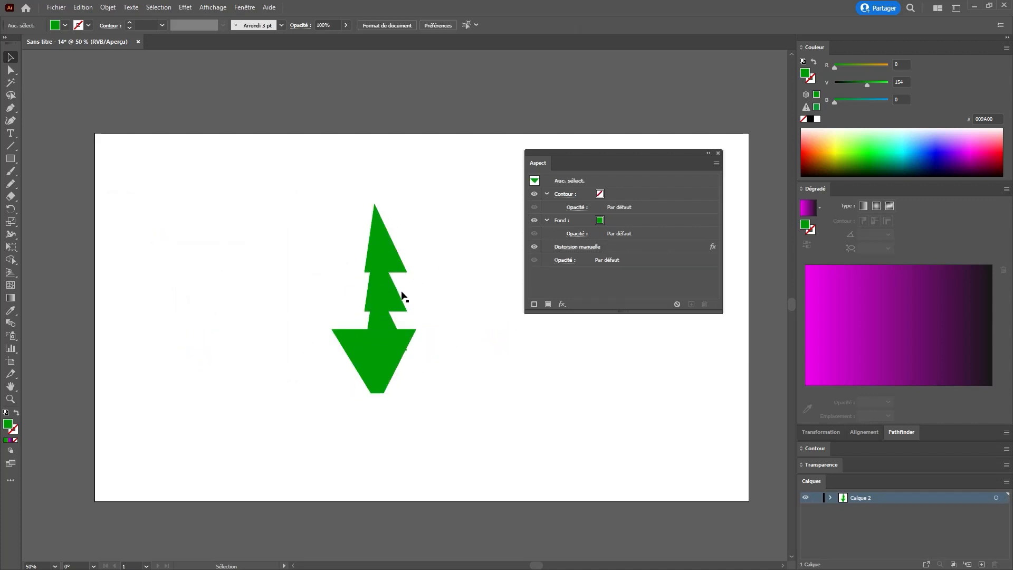
key(ctrl+z)
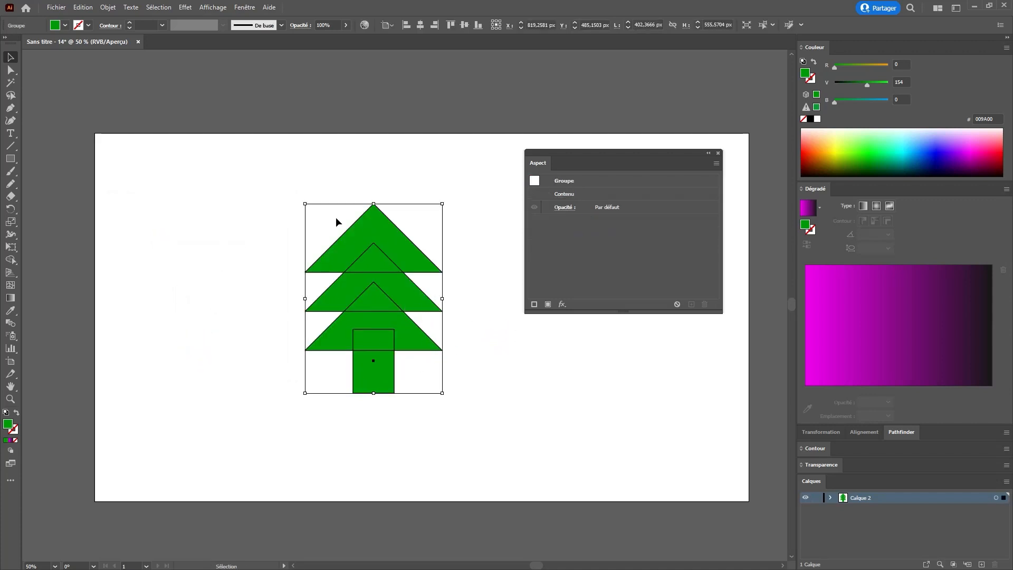
Step: Apply a Roughen effect to the tree group at 2% relative size, detail 9, with smooth points
click(185, 7)
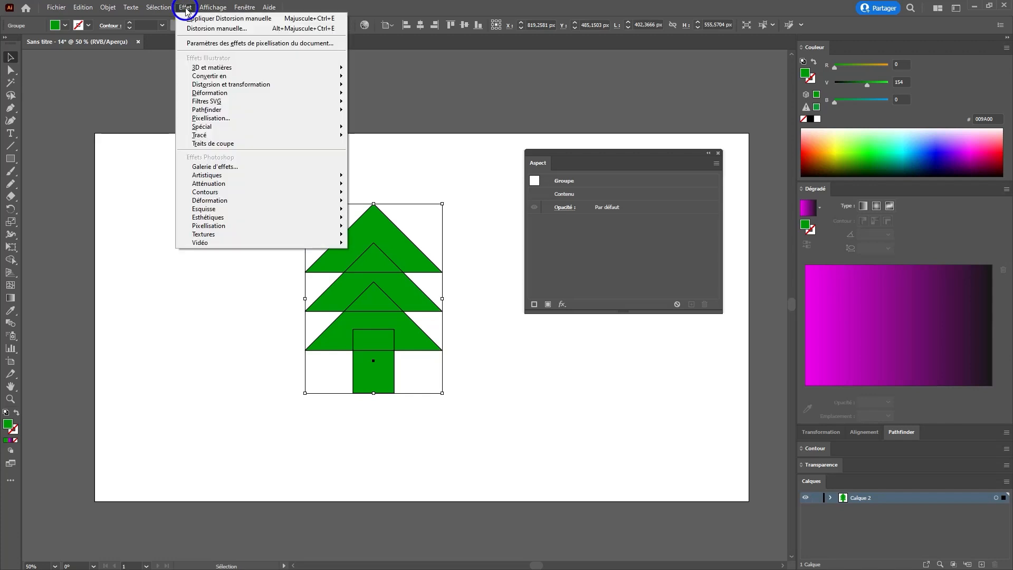
click(266, 87)
click(407, 109)
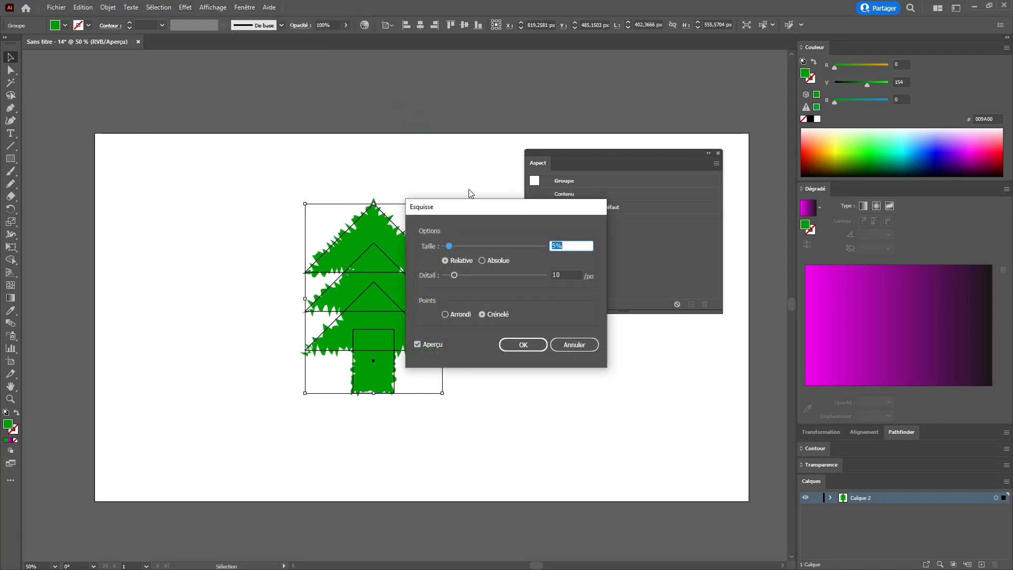
drag(494, 218, 646, 216)
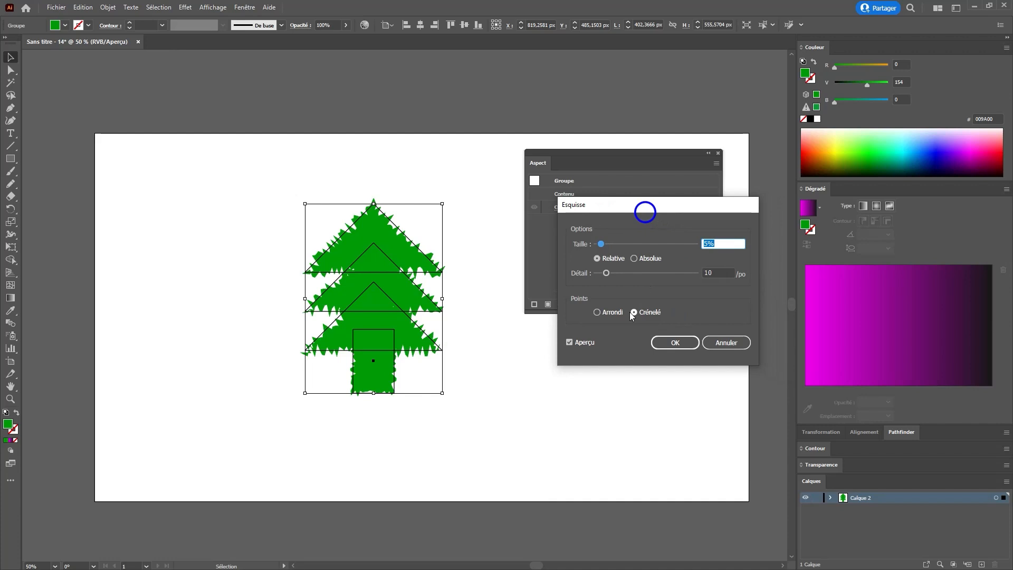
click(601, 245)
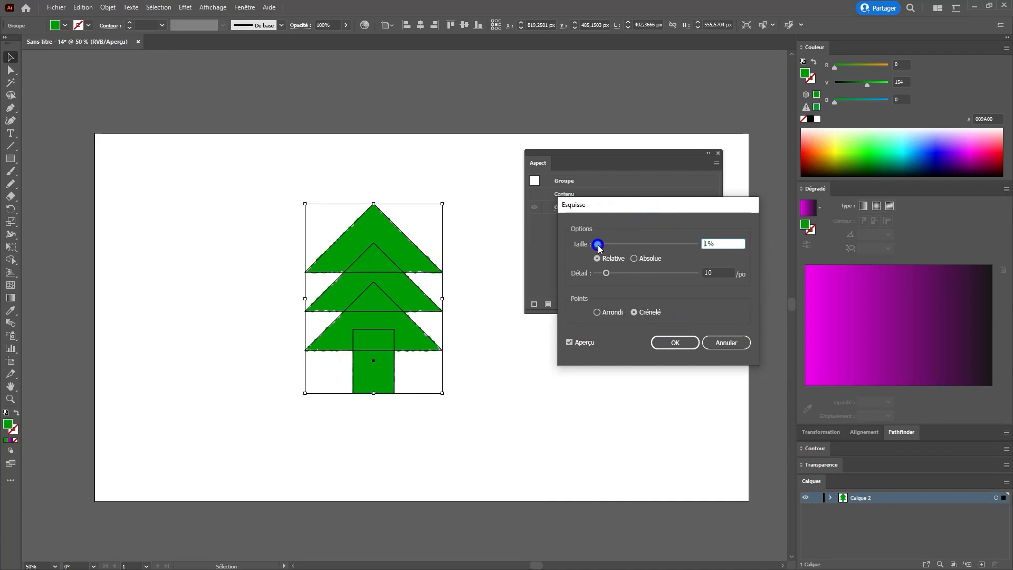
drag(603, 245, 619, 272)
click(634, 259)
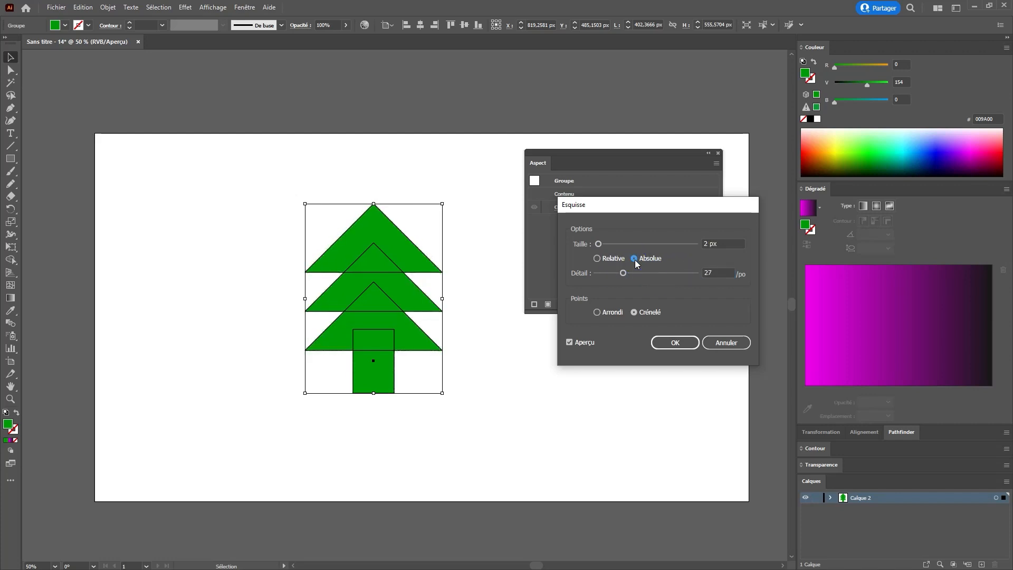
click(610, 258)
mouse_move(621, 272)
mouse_down()
mouse_move(604, 272)
mouse_move(616, 242)
mouse_move(599, 242)
mouse_up()
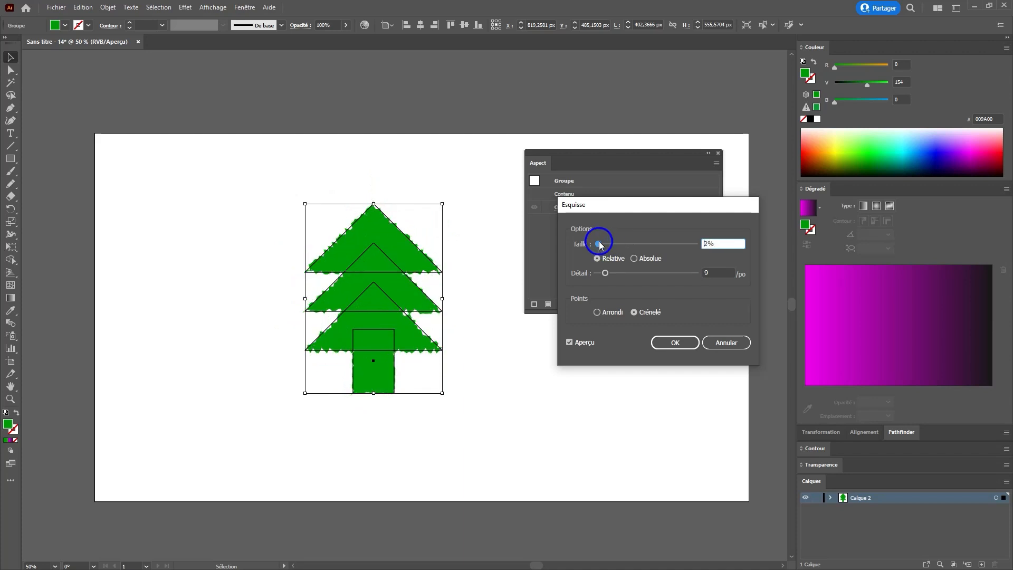
click(598, 313)
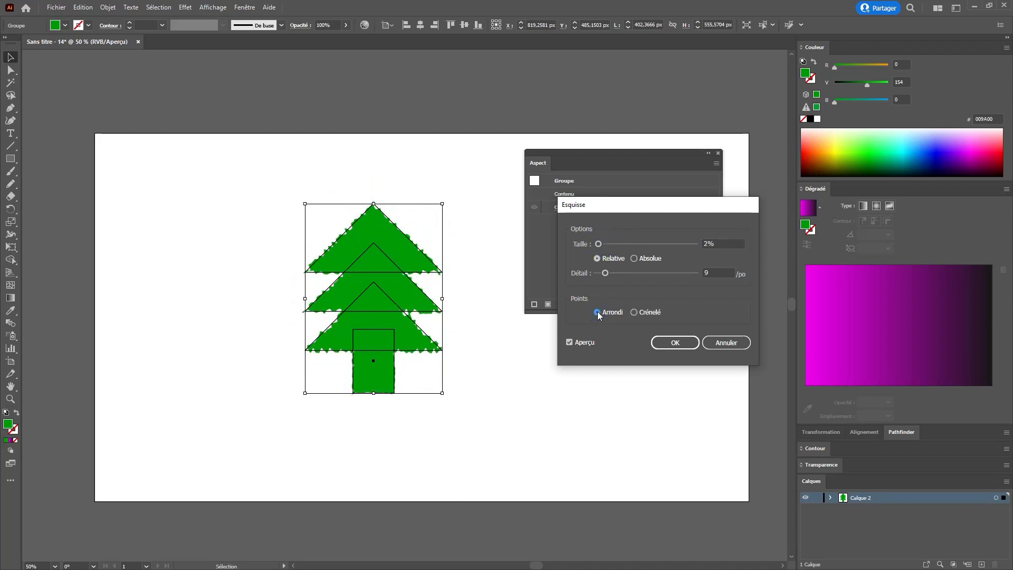
click(633, 312)
click(610, 312)
click(676, 342)
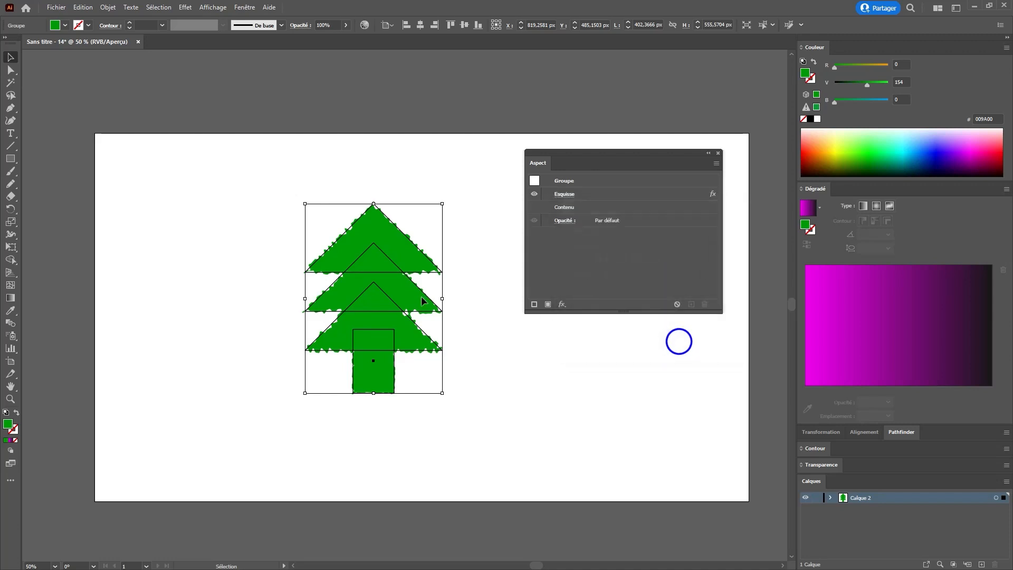
click(453, 302)
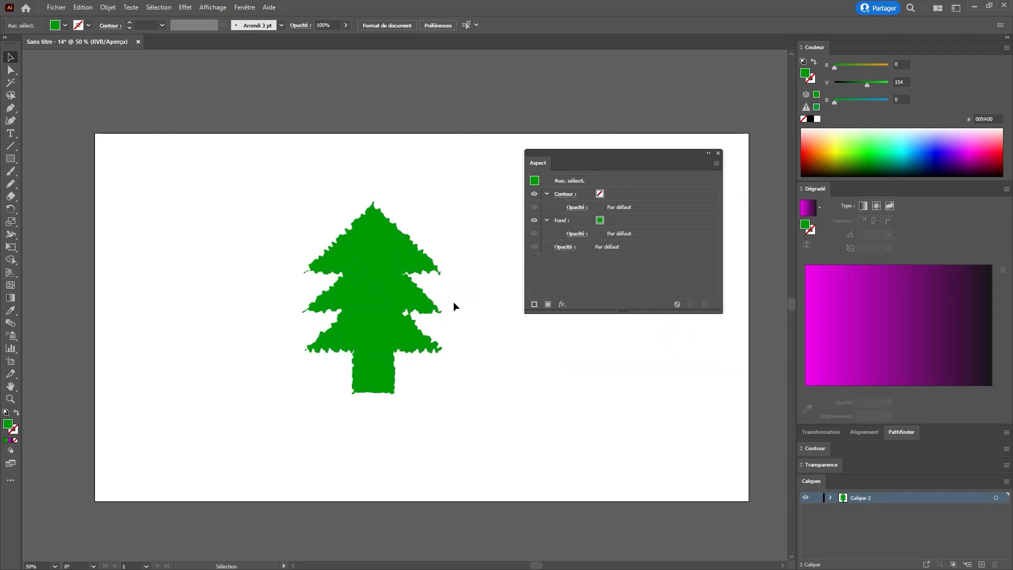
Step: Select the tree group and delete its Roughen effect
click(365, 255)
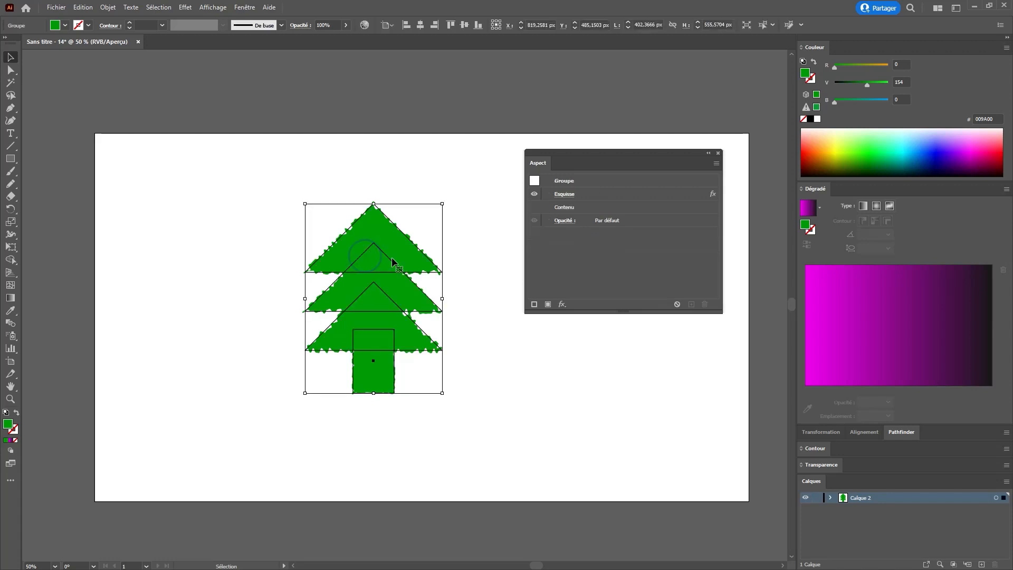
click(621, 194)
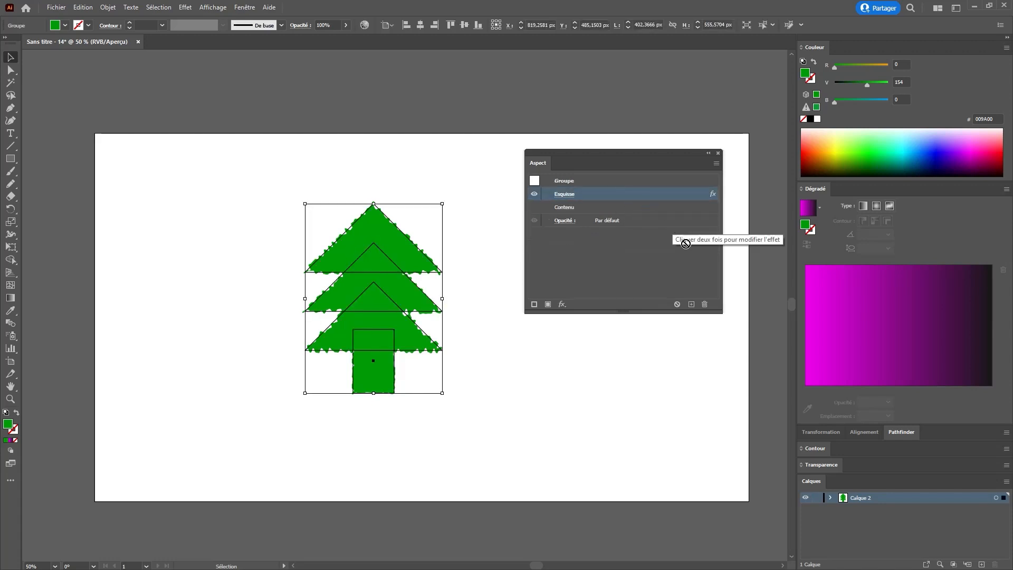
click(705, 304)
Step: Apply a Tweak effect to the tree group with 13% horizontal and 12% vertical amounts, all point options kept
click(185, 7)
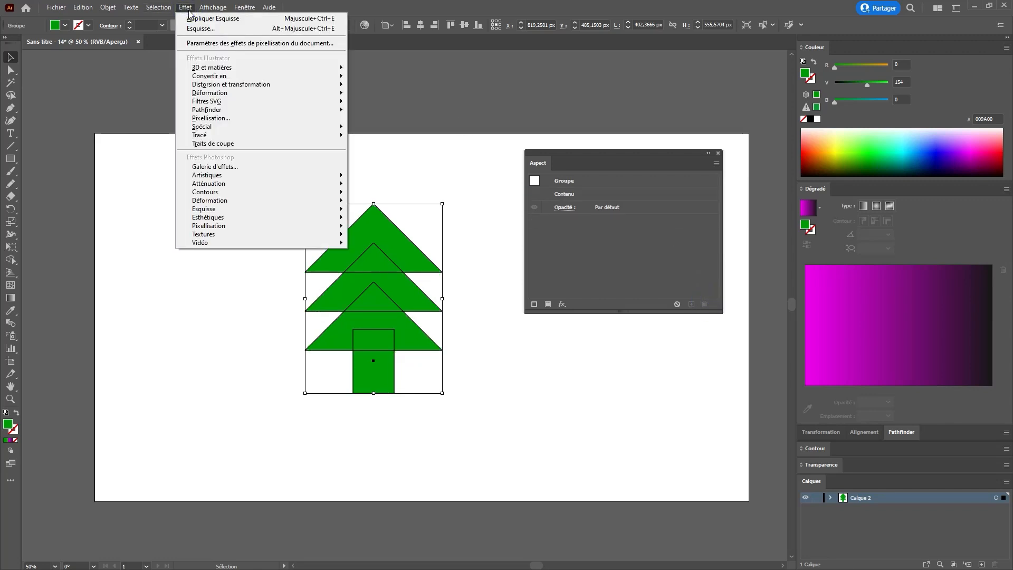
mouse_move(226, 85)
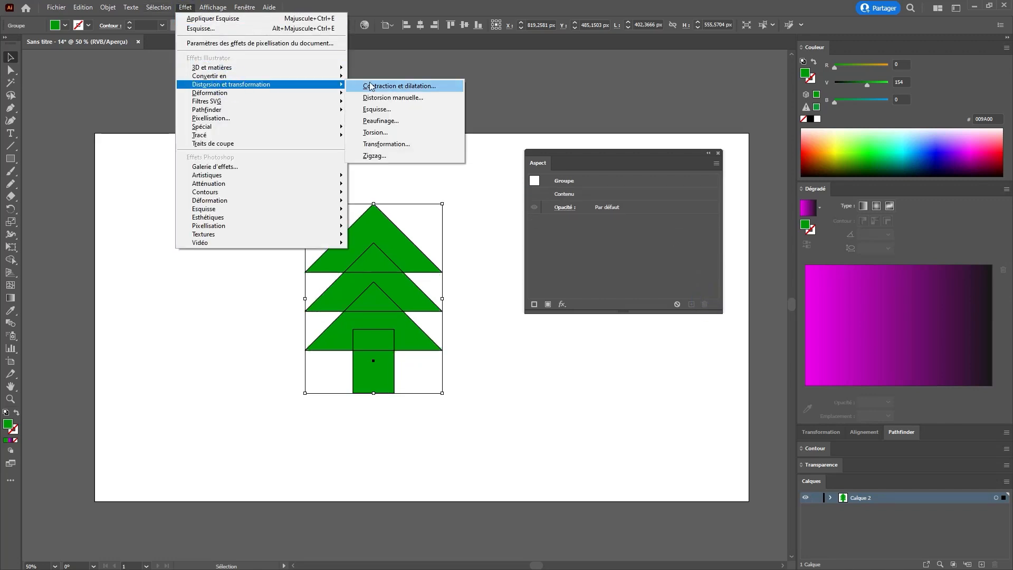
click(381, 120)
drag(472, 188, 628, 193)
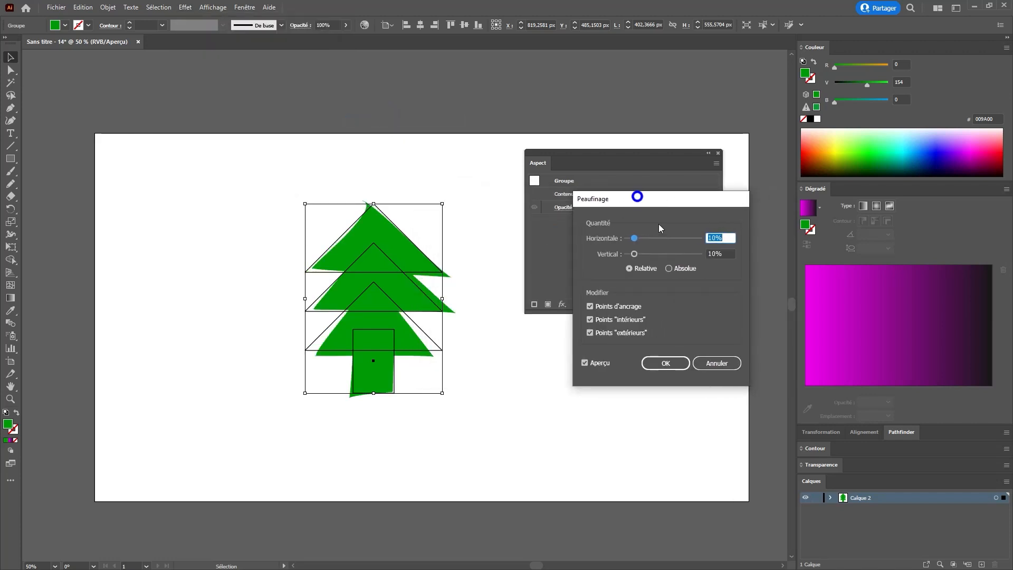
drag(636, 238, 638, 255)
click(589, 306)
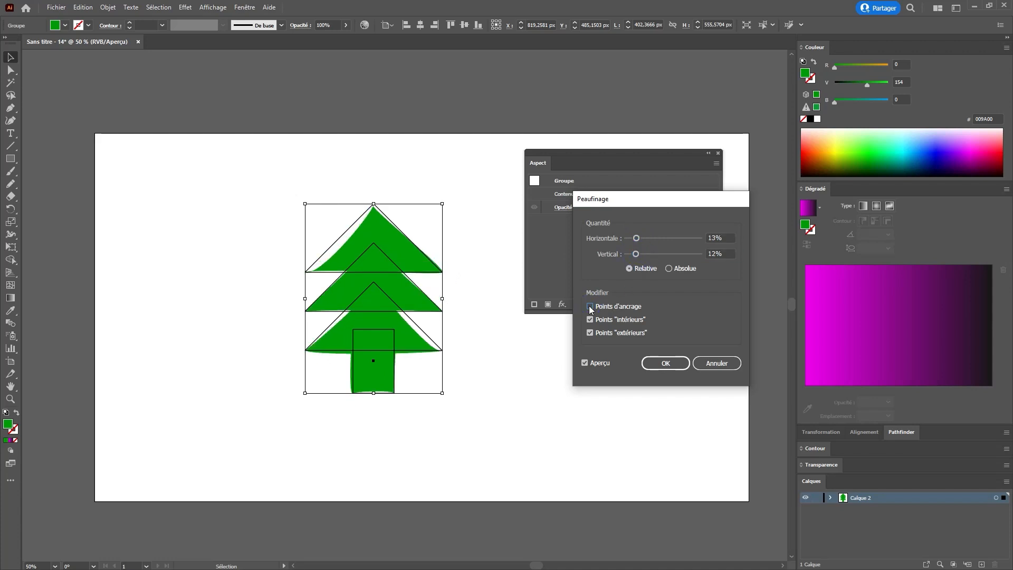
click(590, 306)
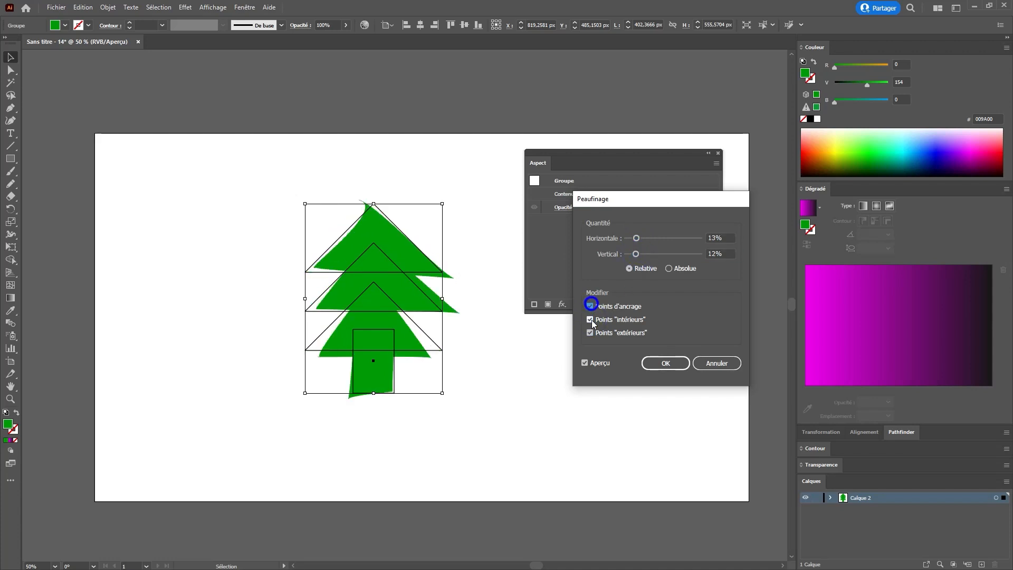
click(590, 333)
click(591, 332)
click(666, 364)
click(488, 413)
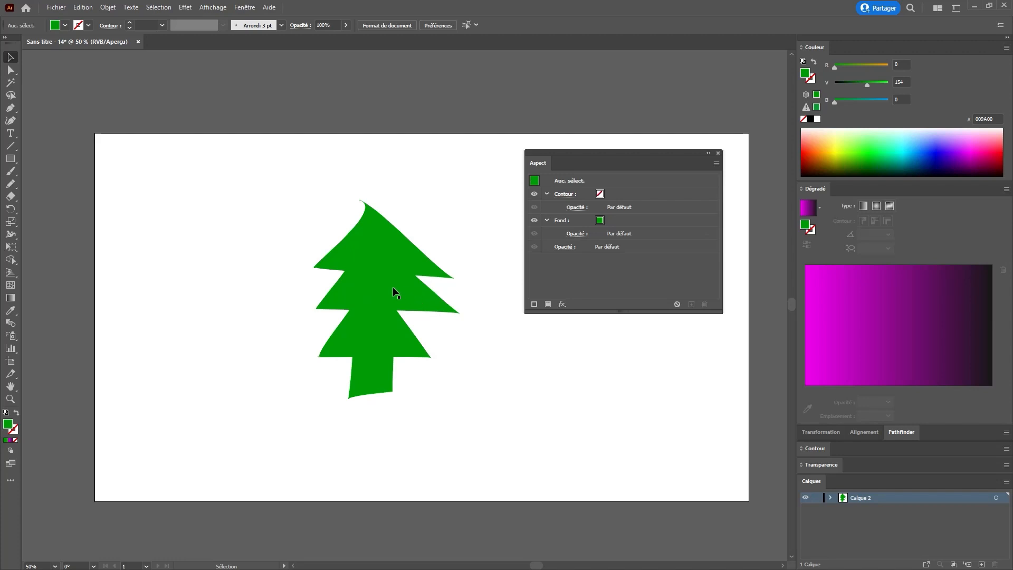
Step: Reopen the tree's Tweak effect and set its horizontal amount to 10%
click(383, 275)
double_click(649, 193)
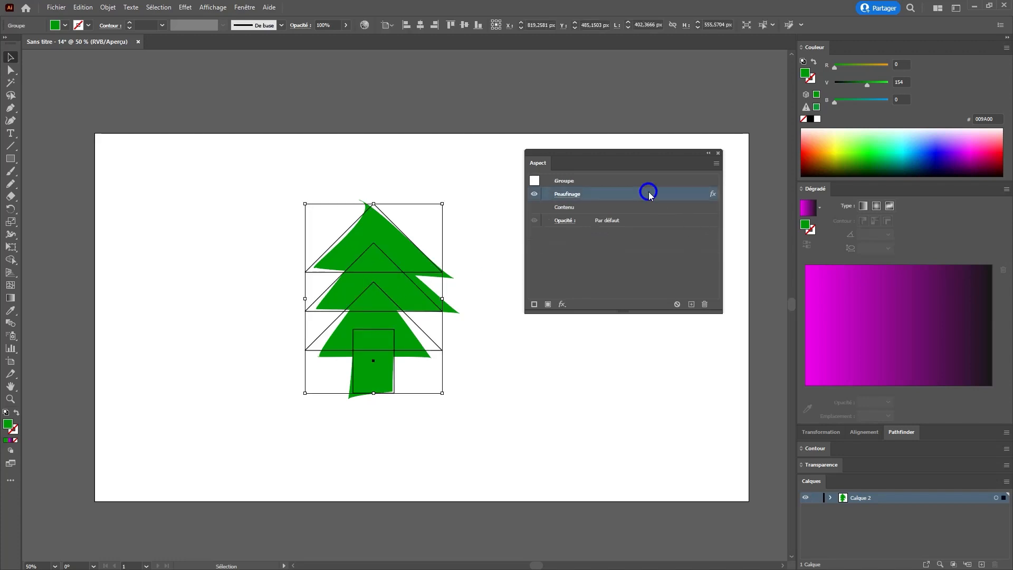
mouse_move(637, 238)
mouse_down()
mouse_move(667, 238)
mouse_move(643, 238)
mouse_move(657, 252)
mouse_move(639, 253)
mouse_move(631, 237)
mouse_up()
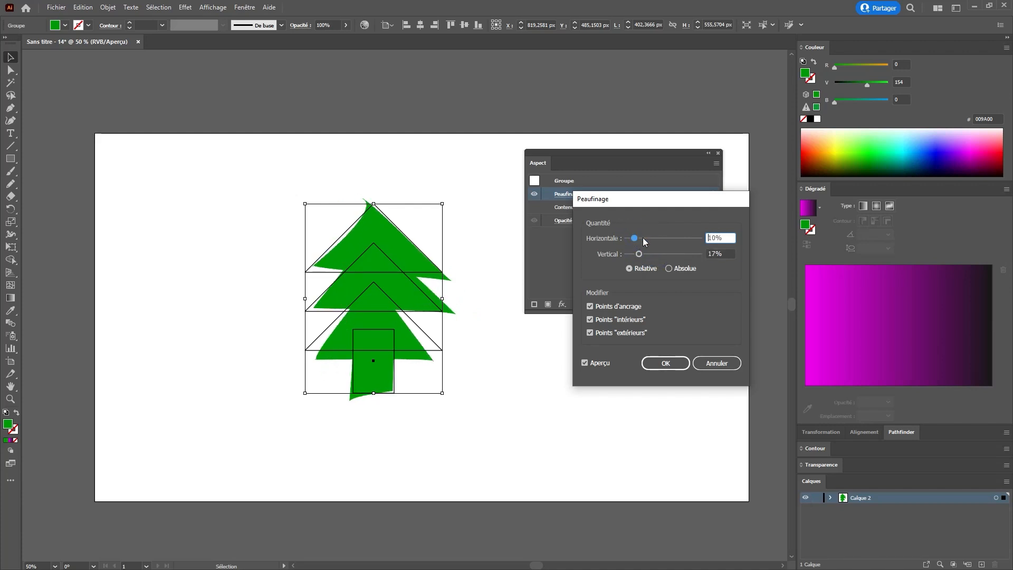
click(667, 363)
click(511, 344)
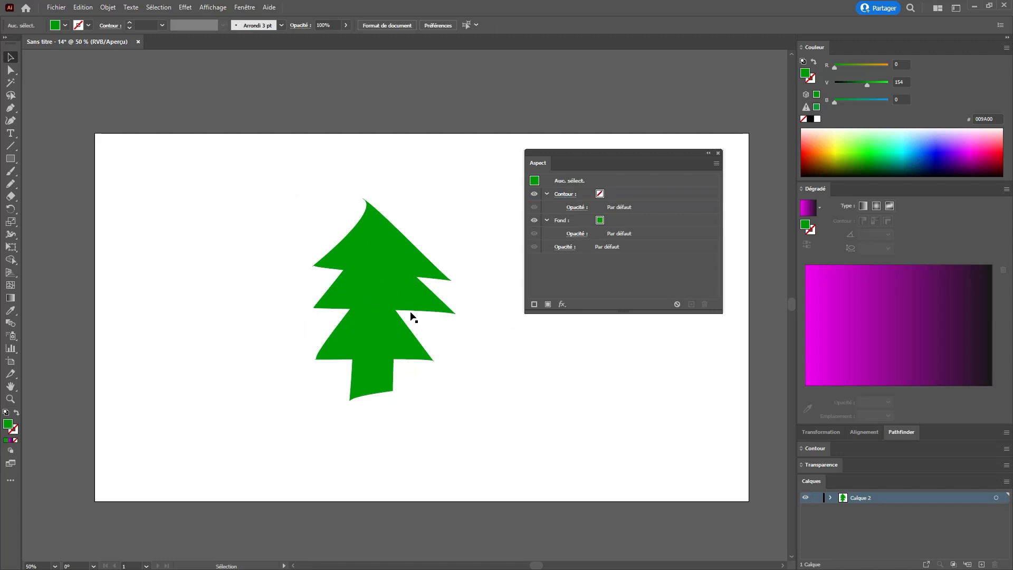
Step: Select the tree group and delete its Tweak effect
click(384, 279)
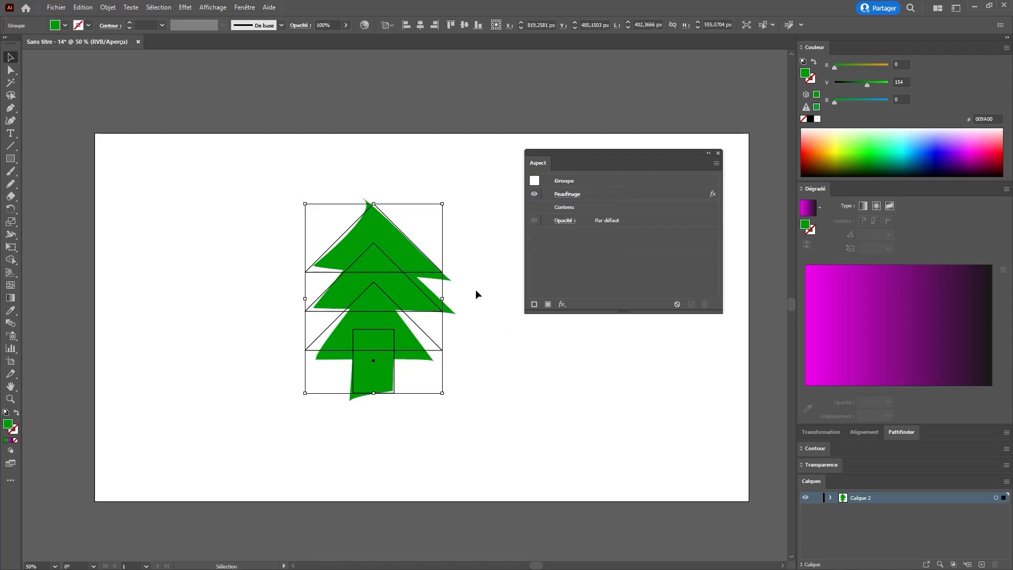
click(679, 194)
click(704, 304)
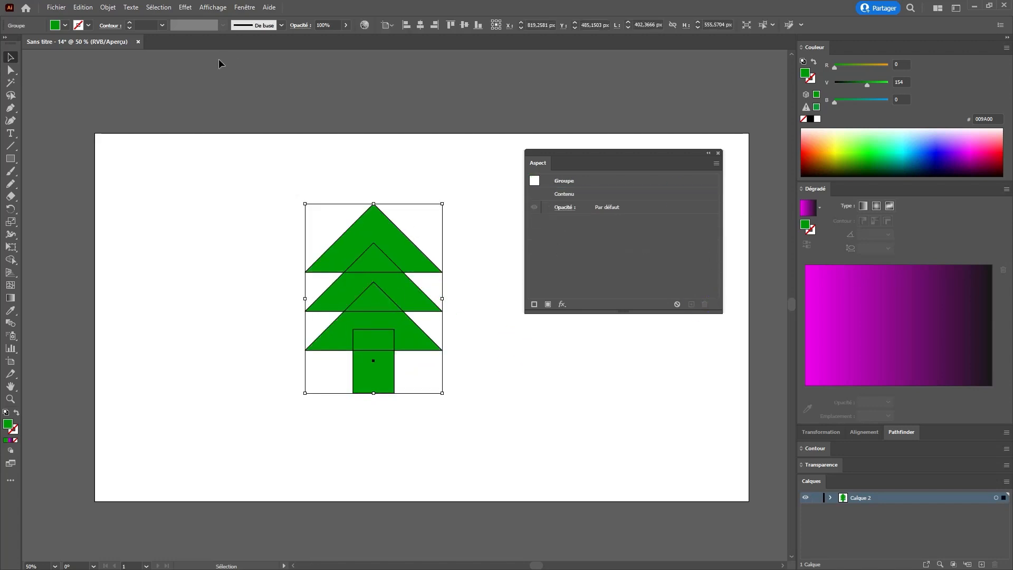
Step: Apply a Twist effect to the tree group with an angle of 150°
click(185, 7)
click(221, 83)
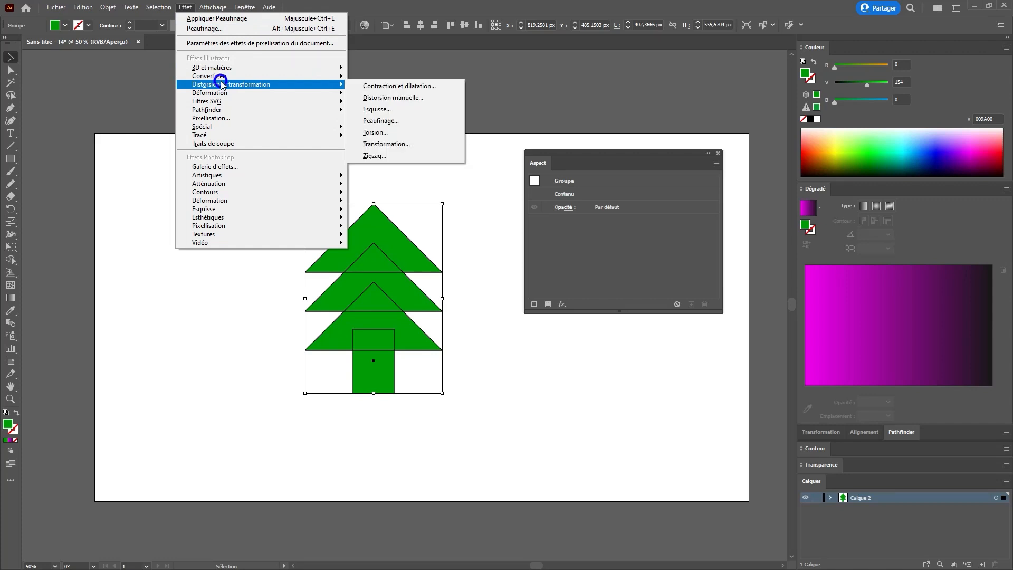
click(375, 133)
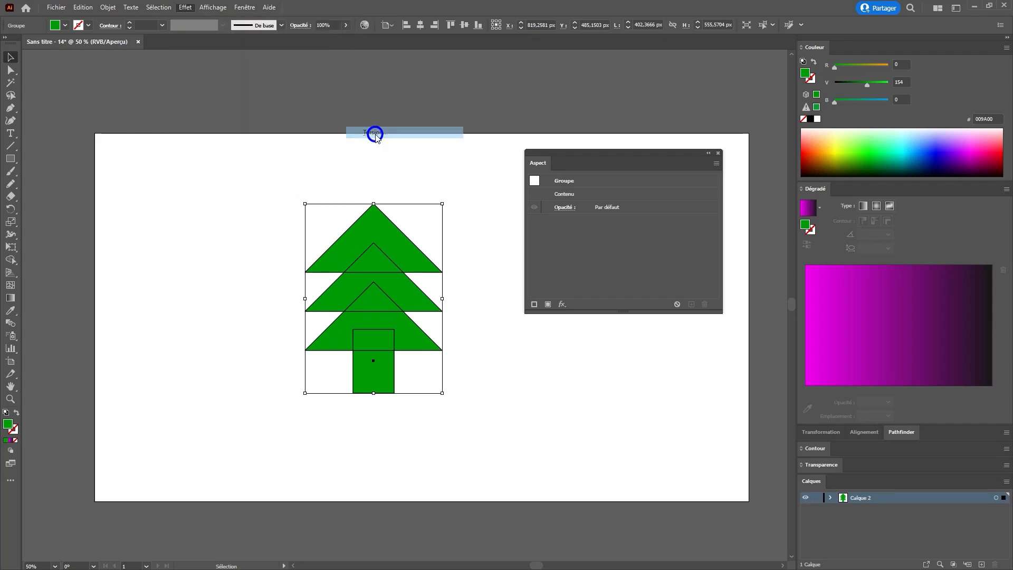
drag(469, 251, 572, 267)
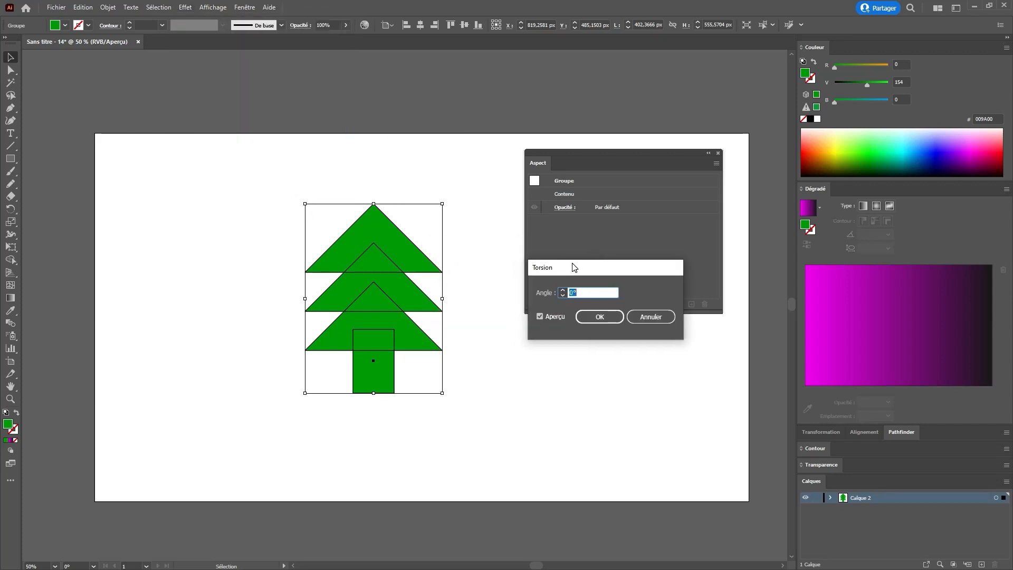
click(565, 289)
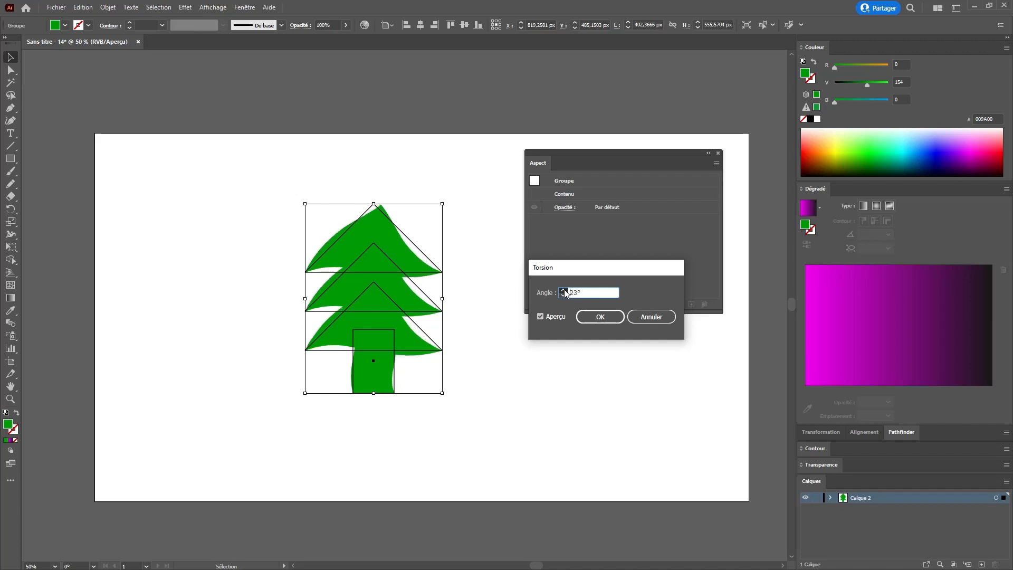
click(564, 289)
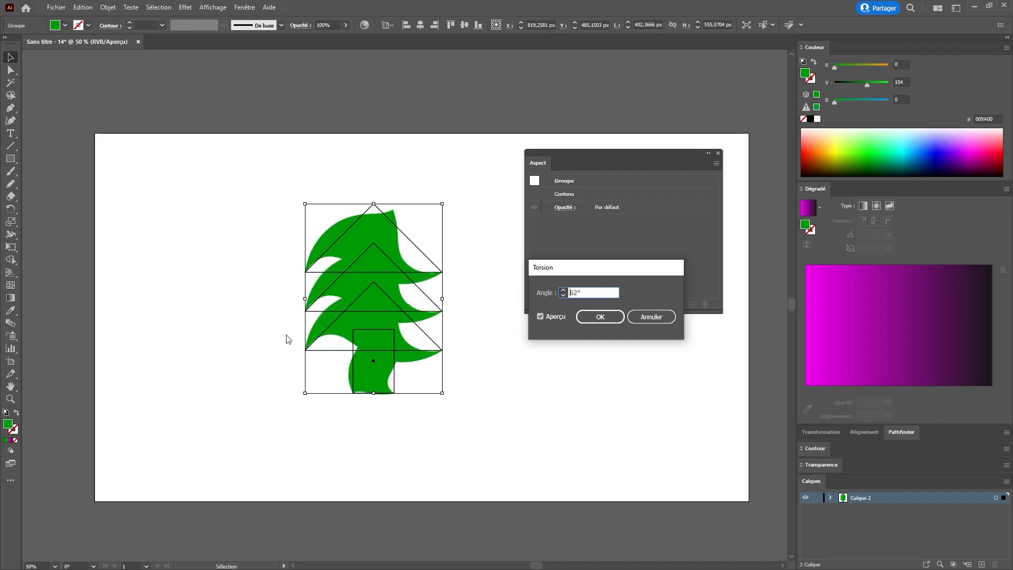
click(563, 290)
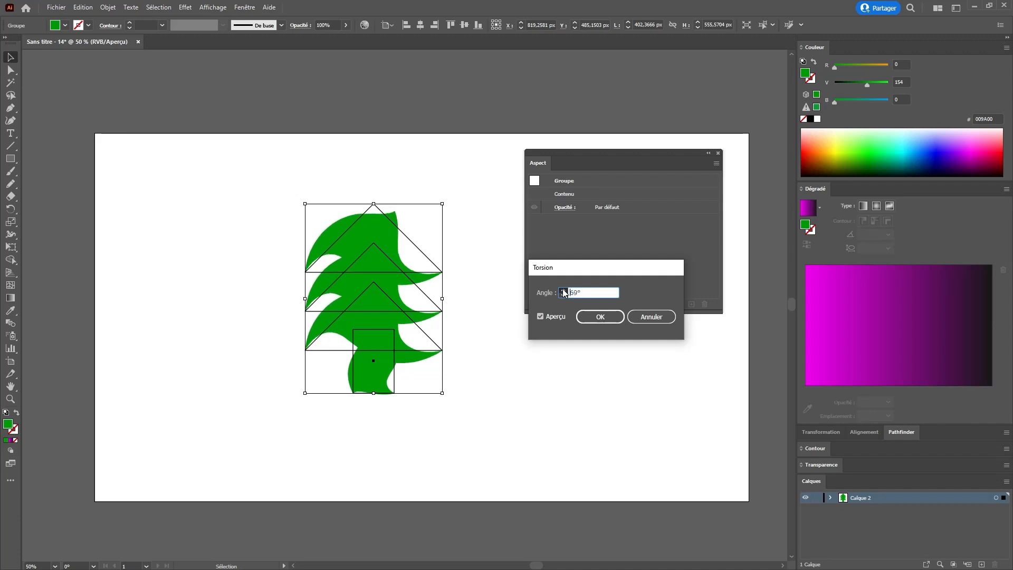
click(548, 291)
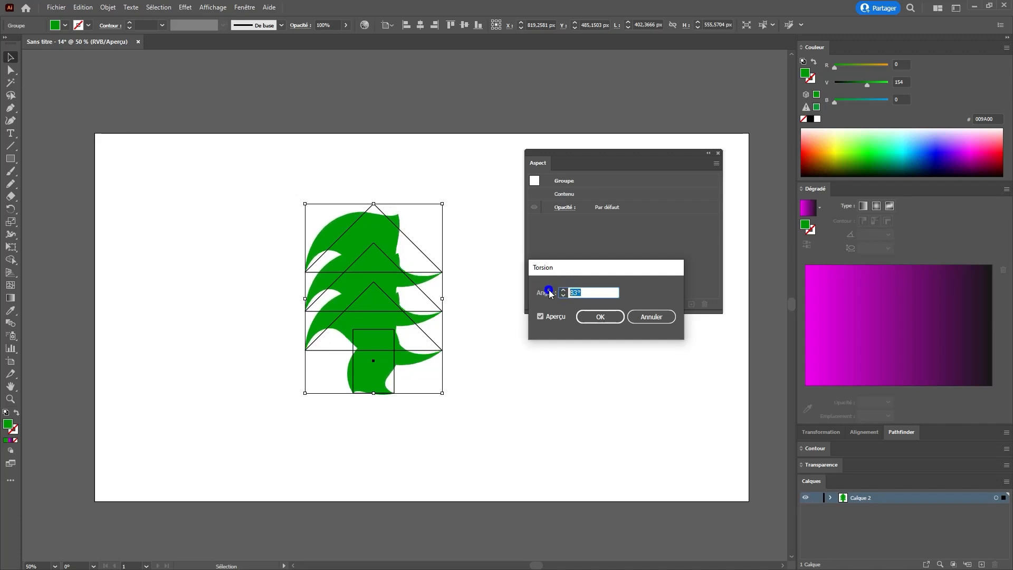
text(150)
key(Return)
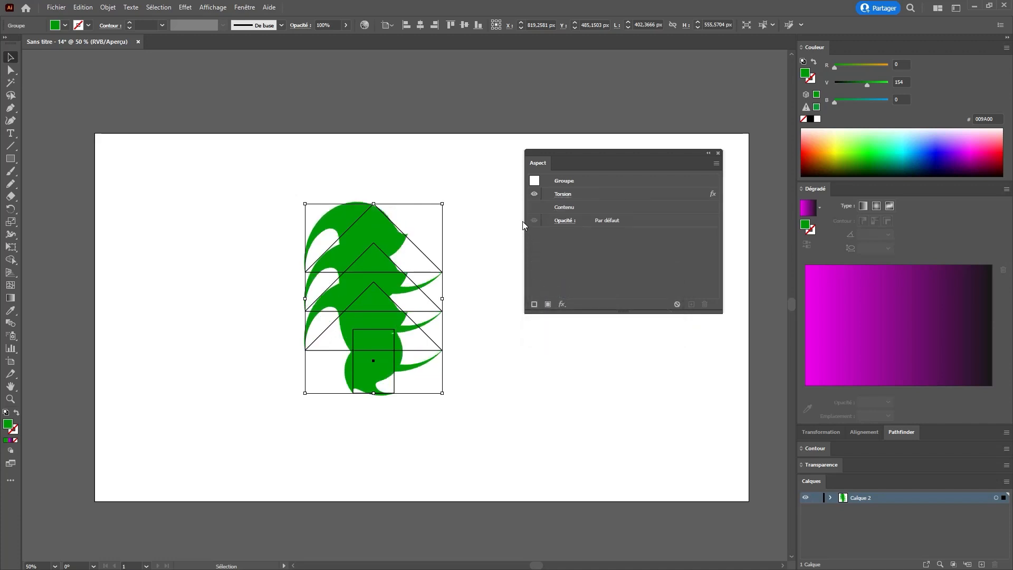
Step: Undo the Twist effect applied to the tree group
click(496, 274)
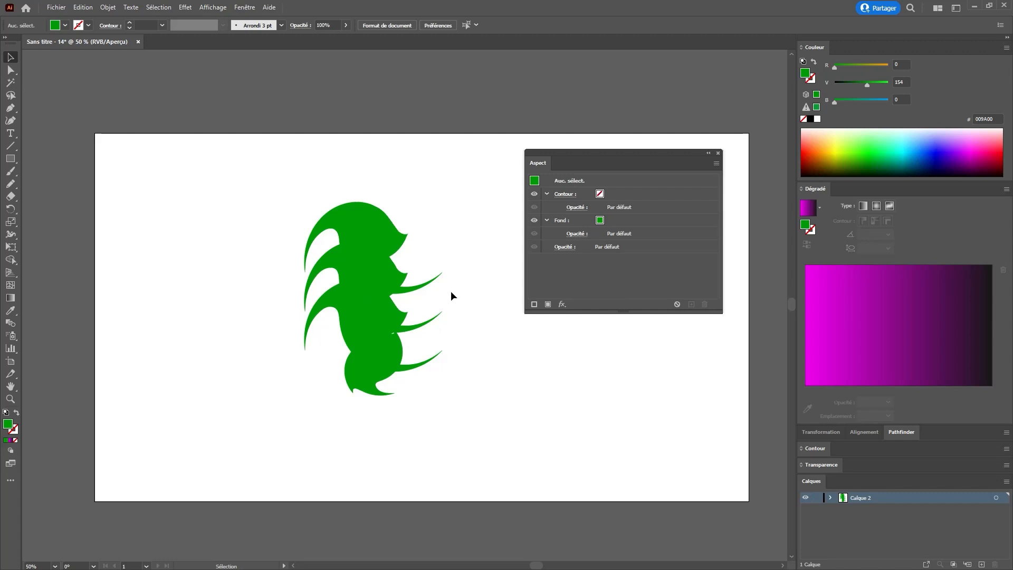
key(ctrl+z)
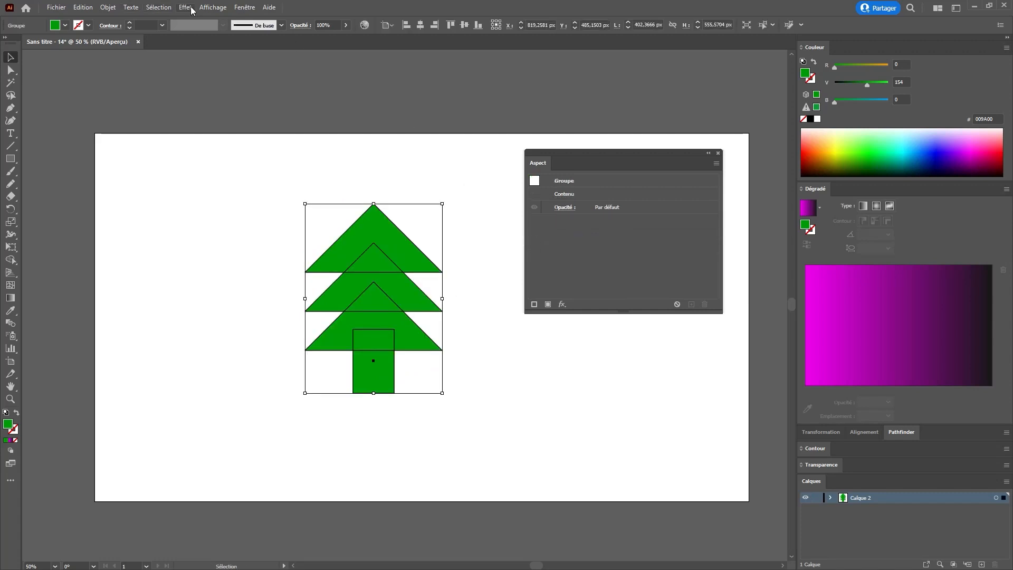
Step: Apply a Transform effect to the tree group: scale 53% horizontal and 116% vertical, move -68 px and 49 px, rotate 33°
click(186, 7)
mouse_move(232, 84)
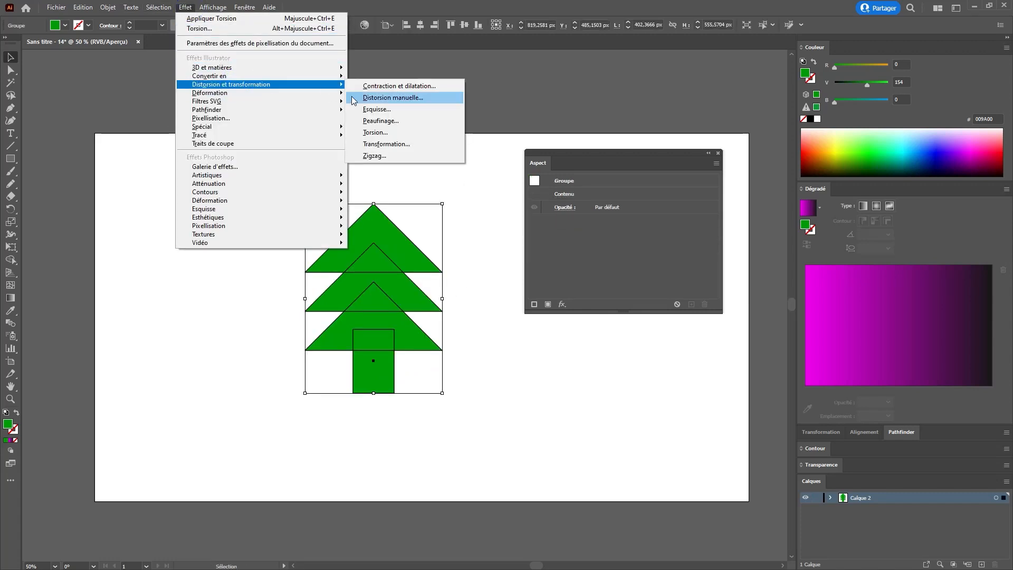
click(398, 149)
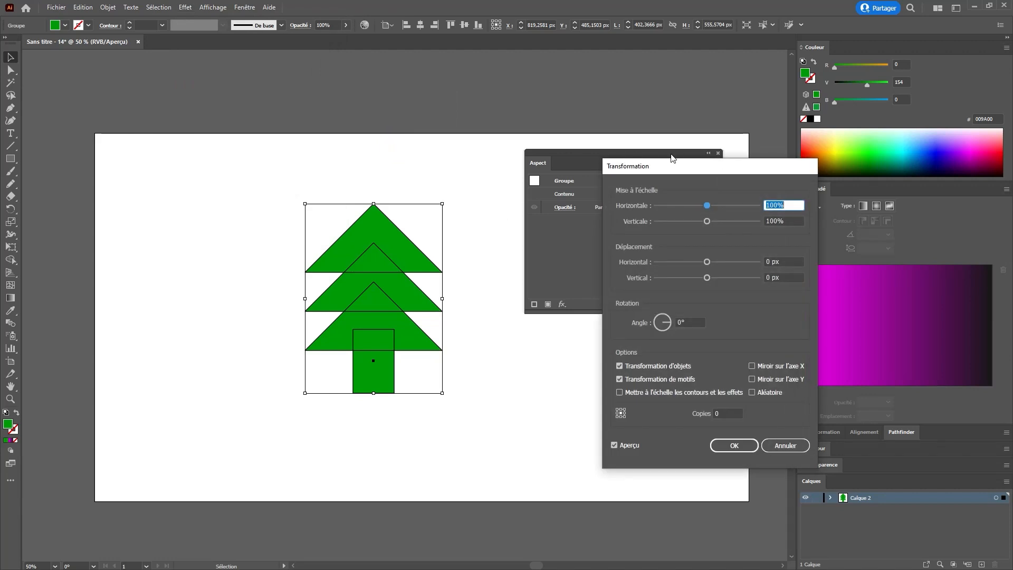
drag(695, 161, 602, 125)
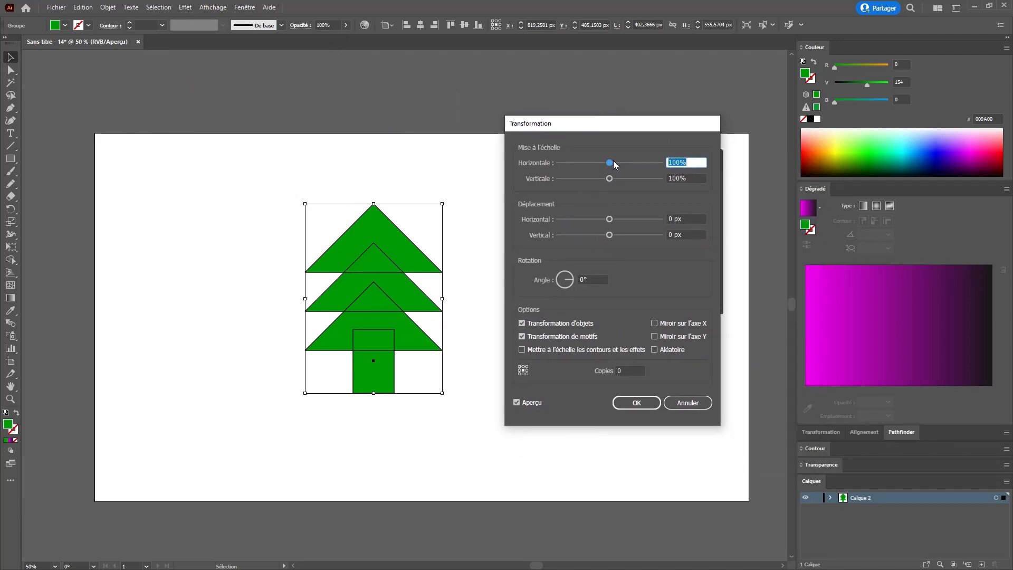
mouse_move(613, 162)
mouse_down()
mouse_move(579, 162)
mouse_move(625, 163)
mouse_move(587, 162)
mouse_move(642, 178)
mouse_move(599, 178)
mouse_move(613, 178)
mouse_up()
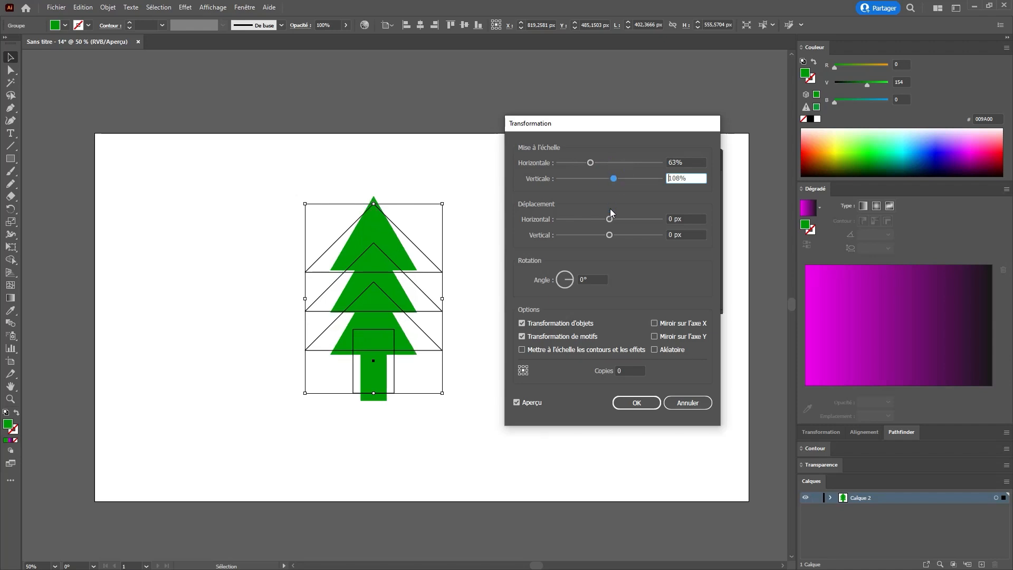
drag(609, 219, 647, 235)
click(571, 274)
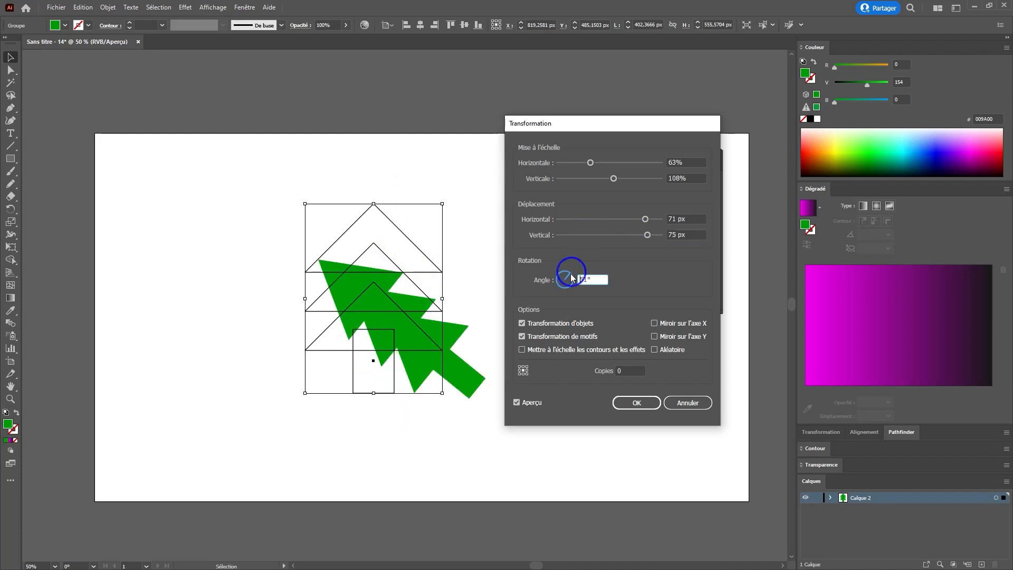
click(570, 269)
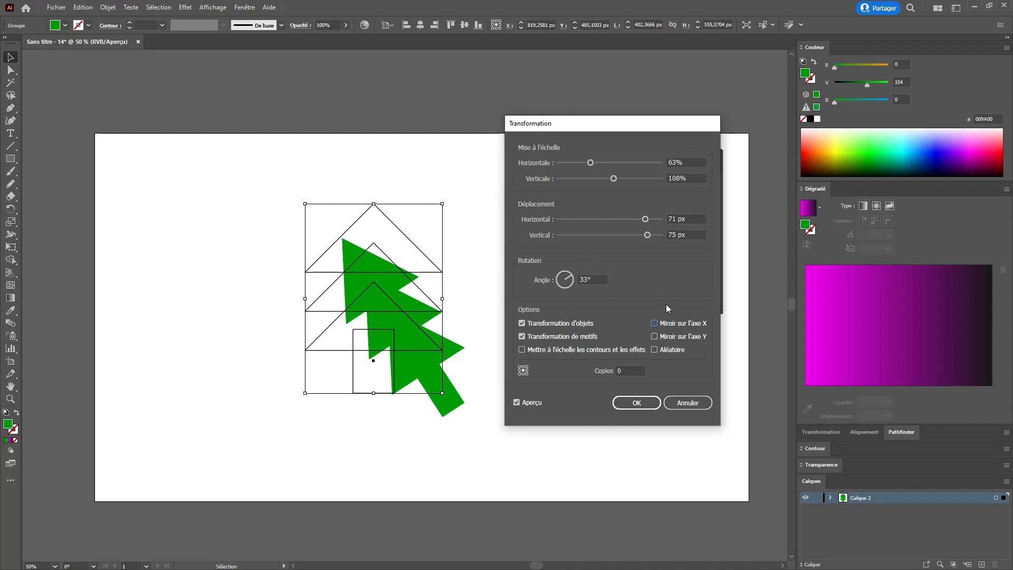
drag(590, 162, 620, 181)
drag(644, 218, 575, 220)
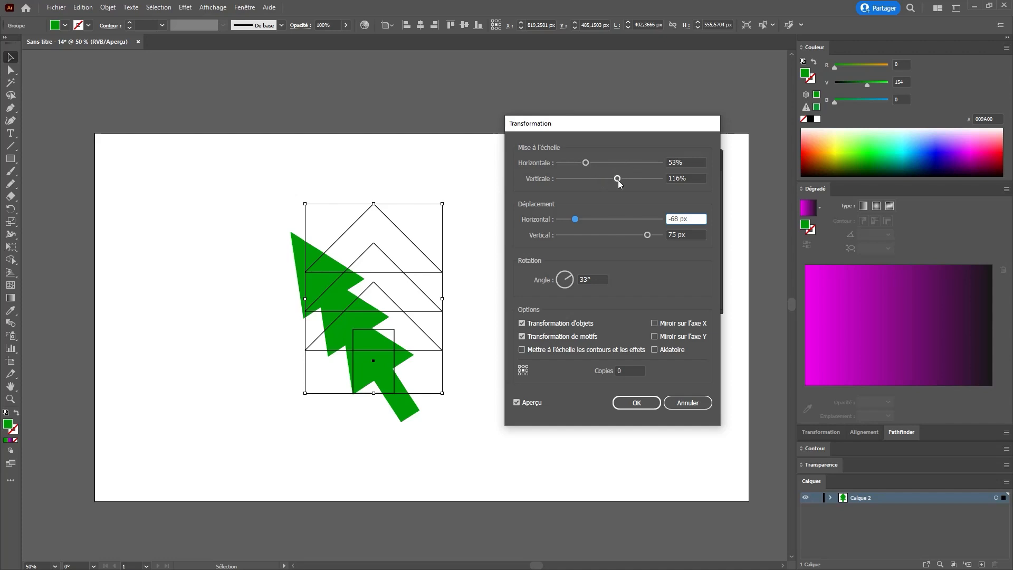
mouse_move(648, 236)
mouse_down()
mouse_move(607, 234)
mouse_move(634, 237)
mouse_up()
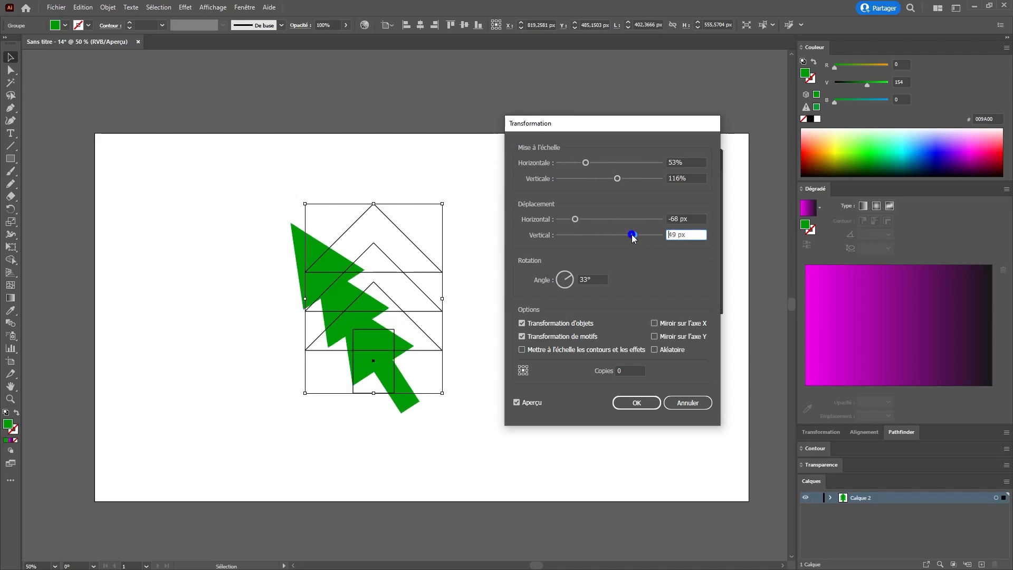
click(639, 401)
Step: Delete the Transform effect from the tree group
click(629, 206)
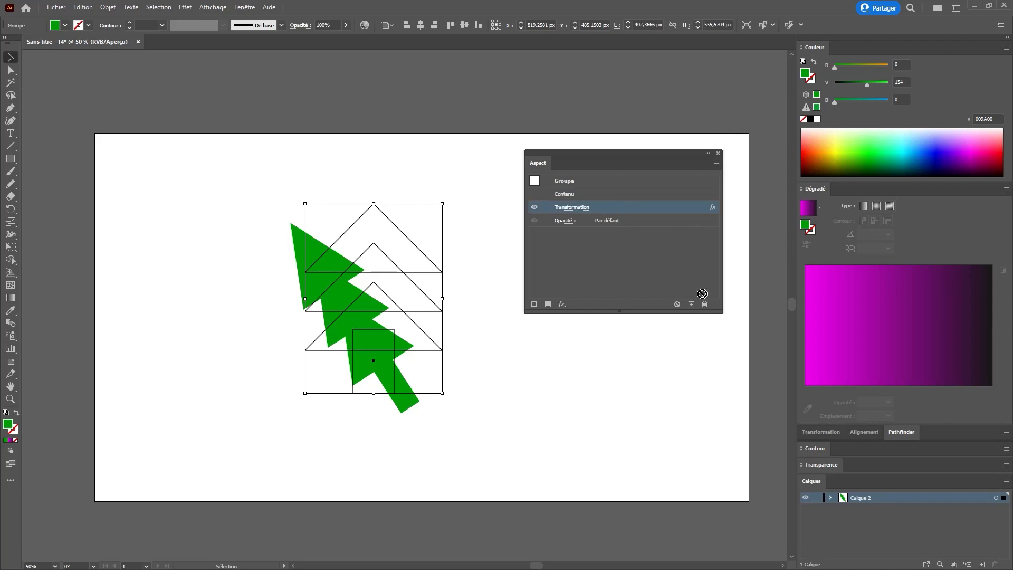
click(704, 304)
Step: Apply a Zig Zag effect to the tree group with 7 px absolute size, 67 ridges per segment and smooth points
click(186, 7)
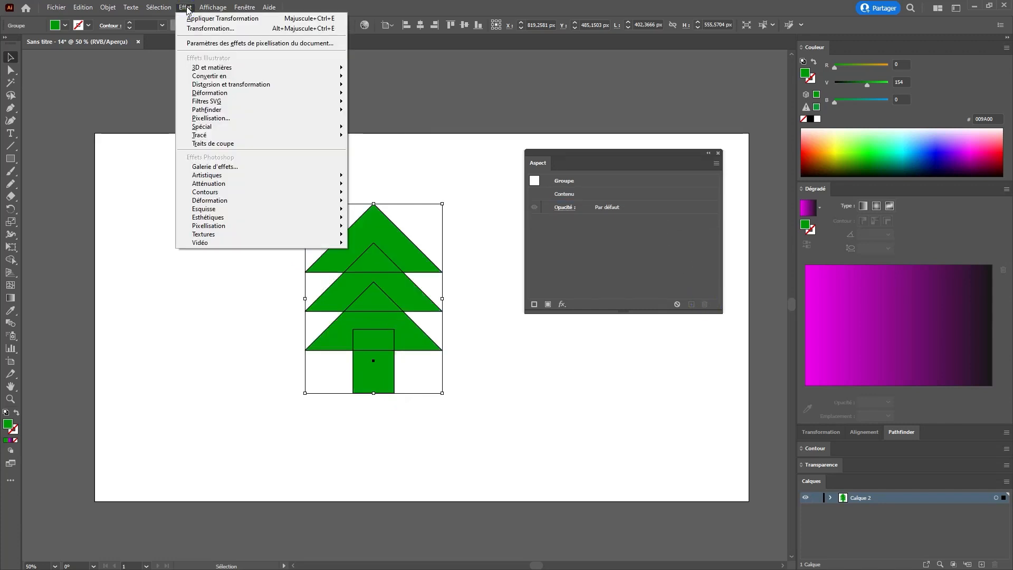
mouse_move(242, 85)
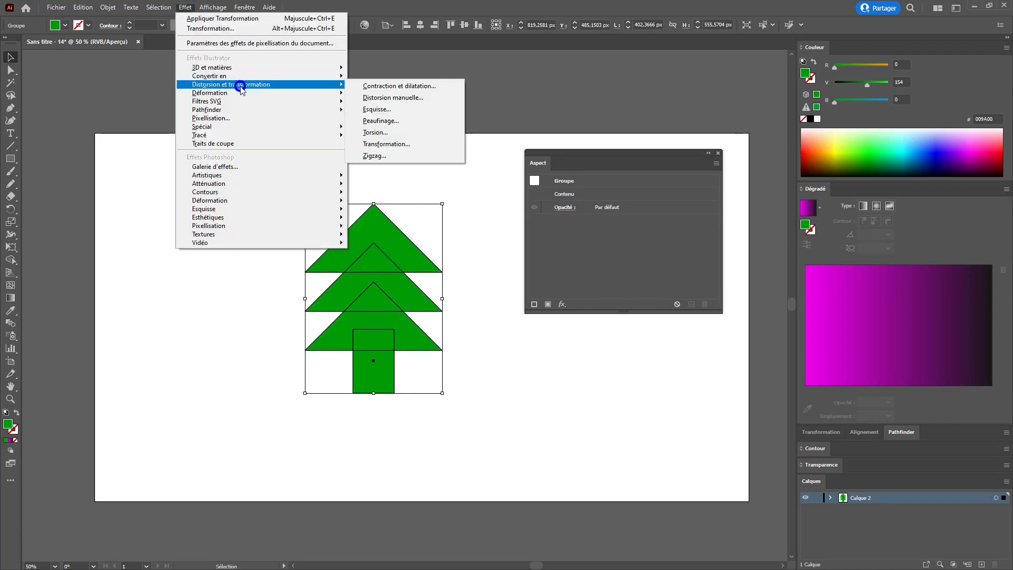
click(385, 156)
drag(511, 209, 621, 228)
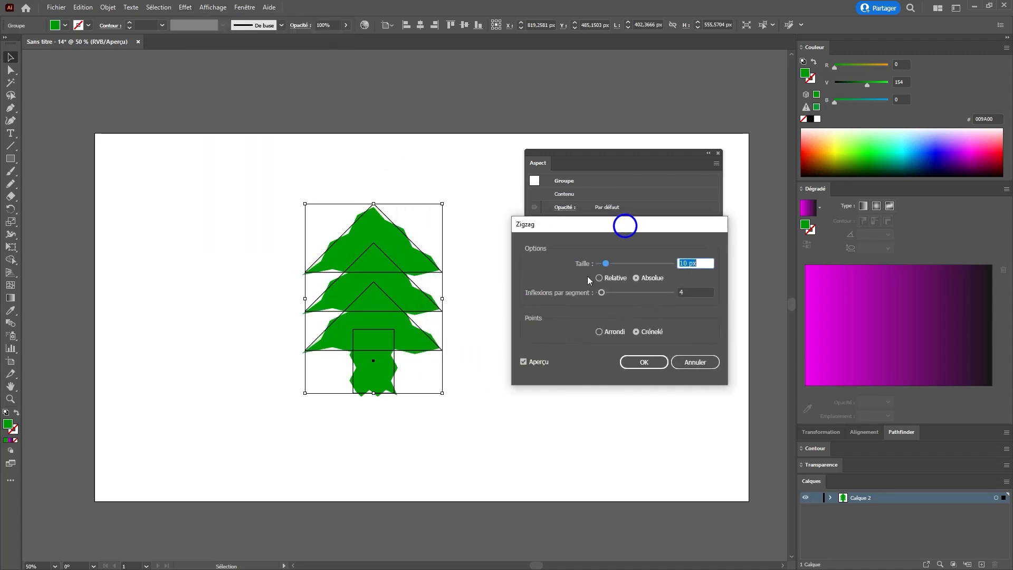
drag(605, 263, 649, 295)
click(599, 332)
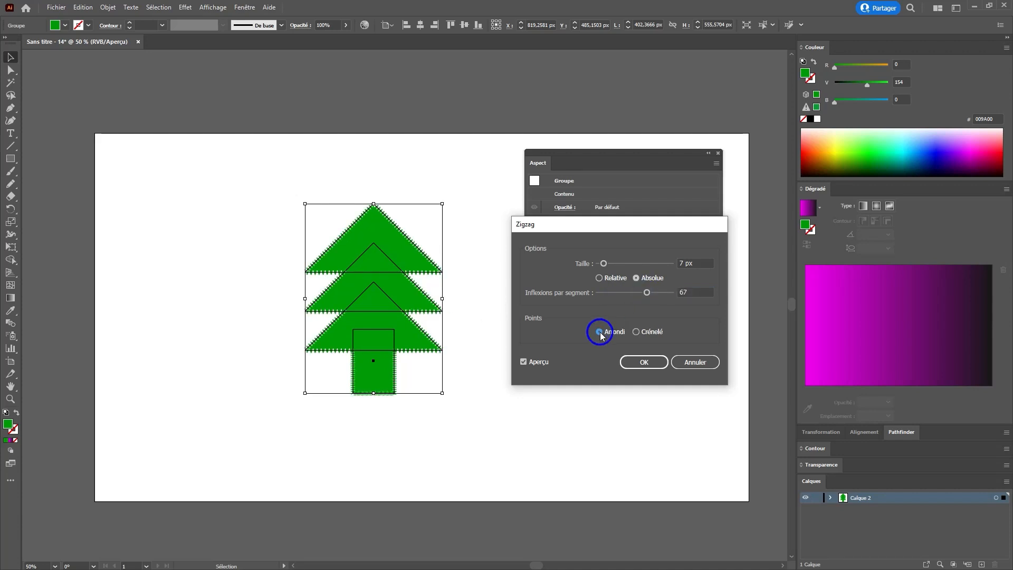
click(644, 361)
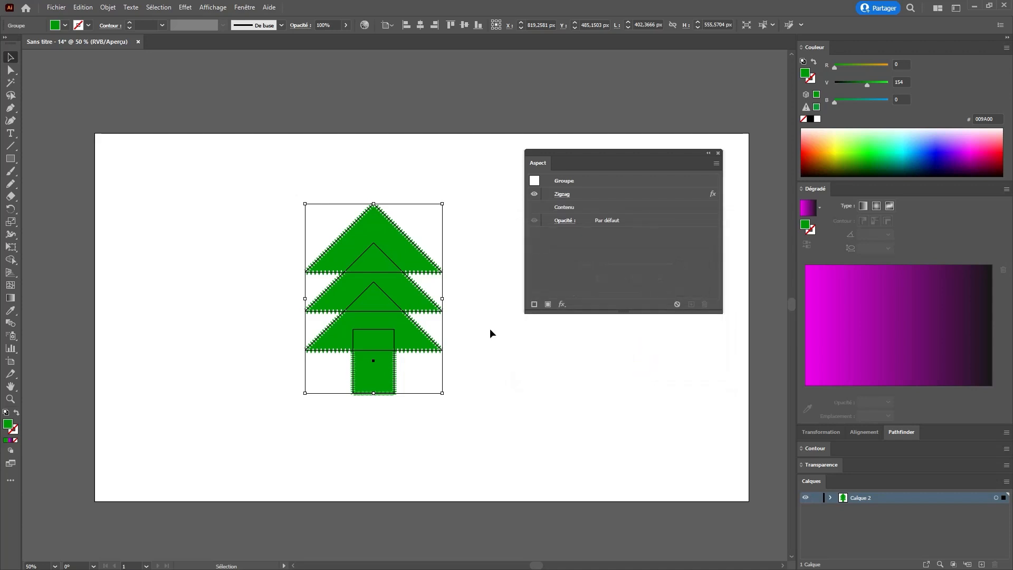
Step: Reselect the tree group and add a Pucker & Bloat effect set to 152% bloat
click(416, 373)
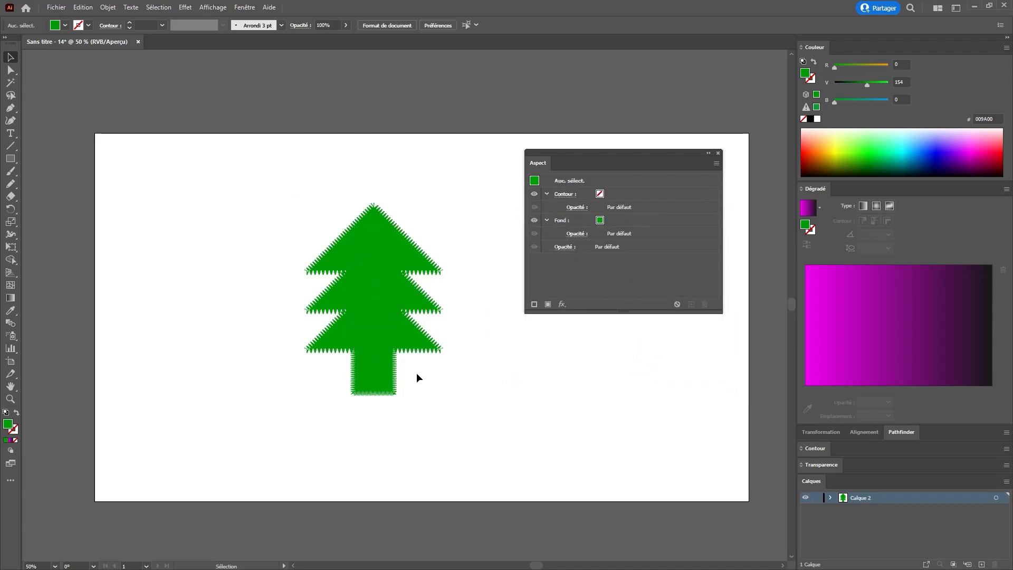
click(363, 268)
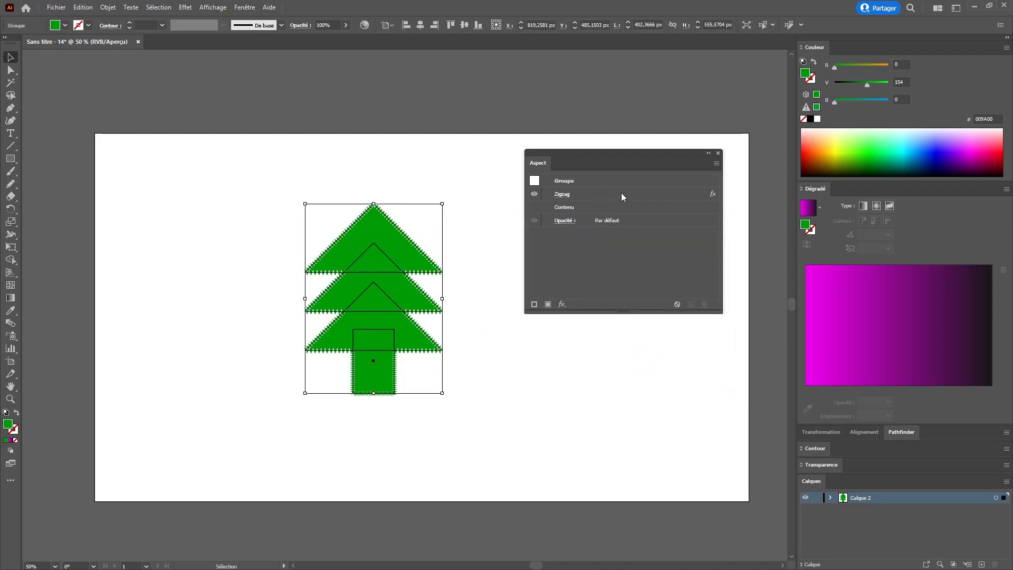
click(185, 8)
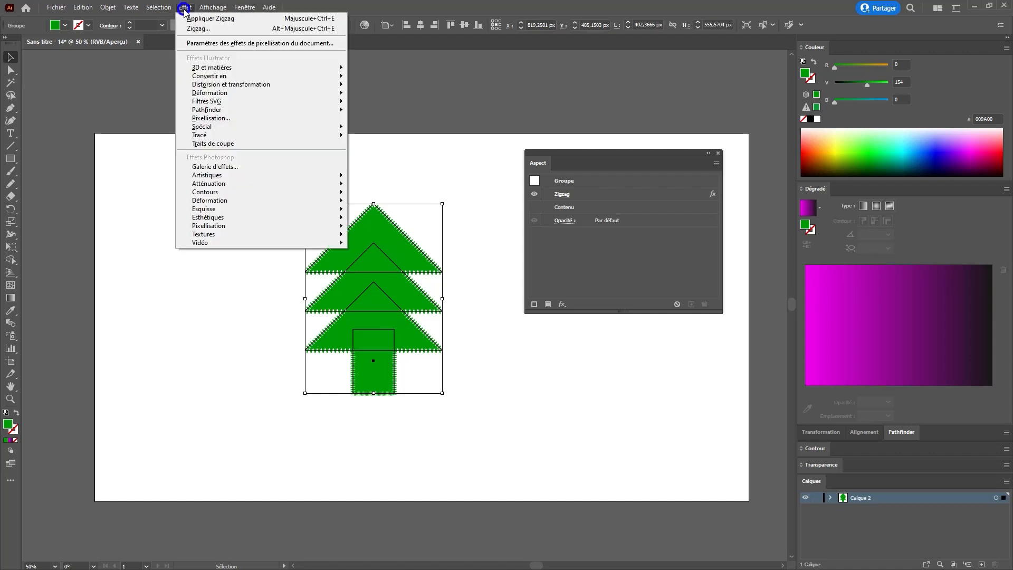
mouse_move(218, 83)
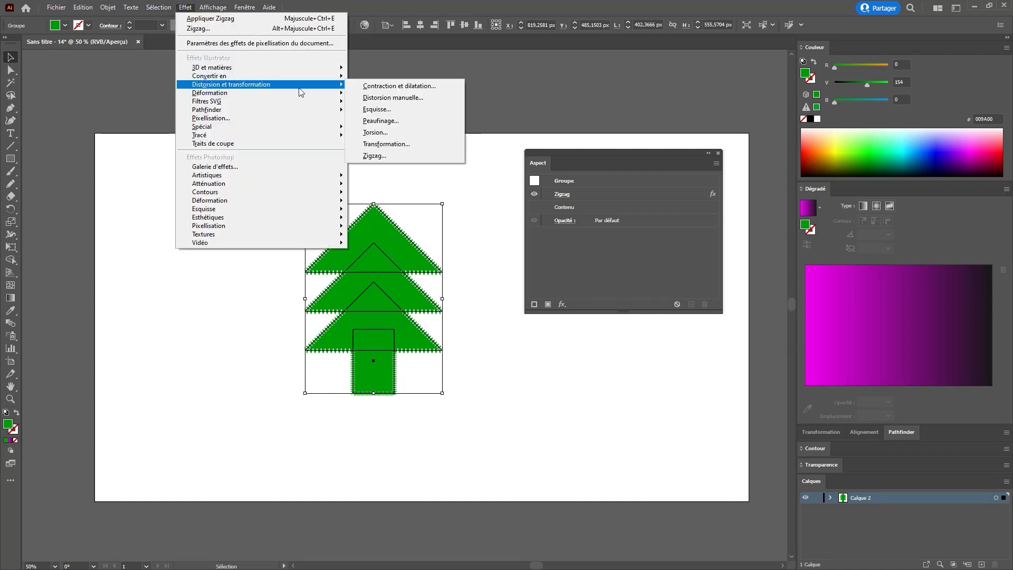
click(379, 87)
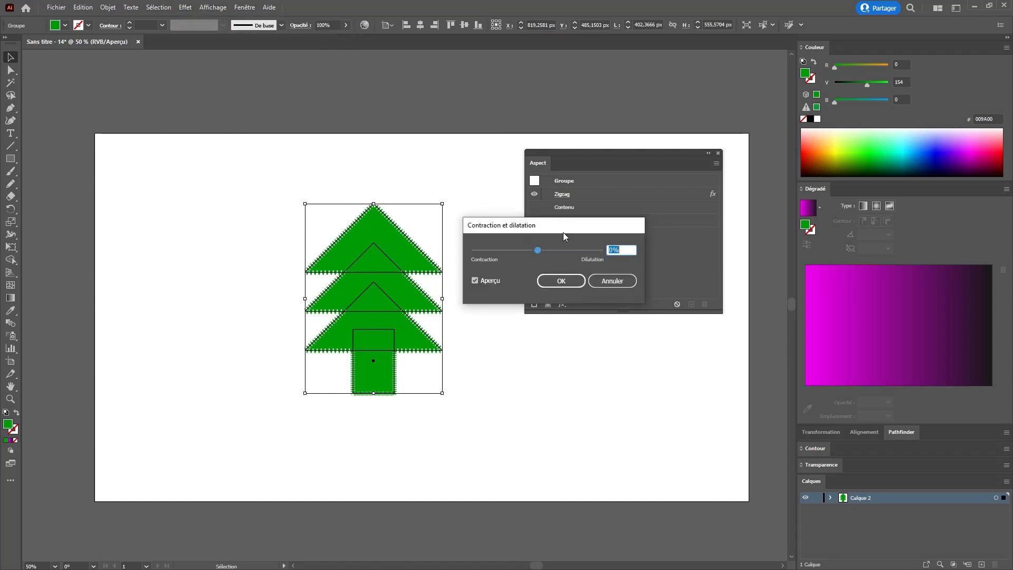
drag(540, 252, 583, 253)
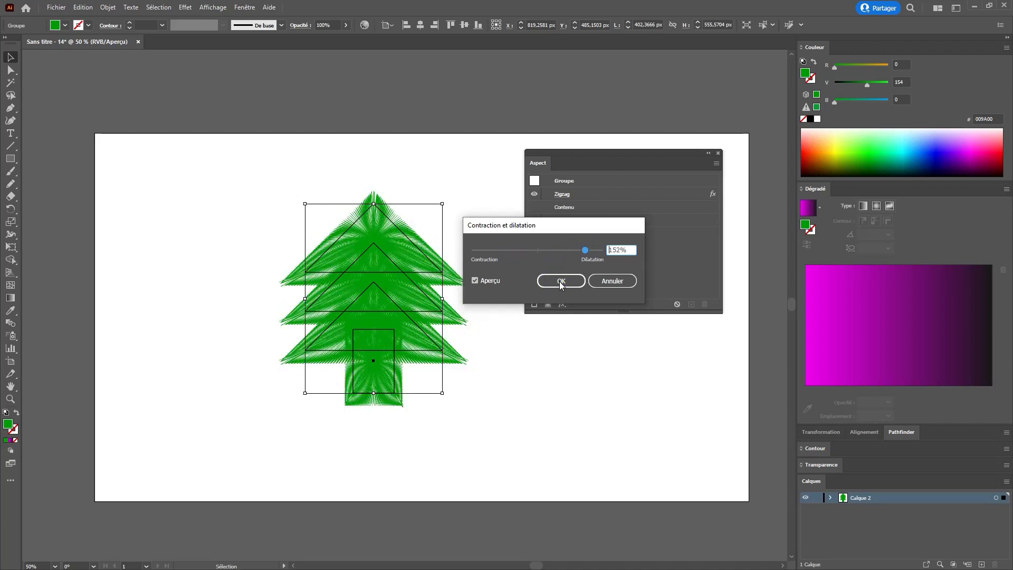
click(577, 283)
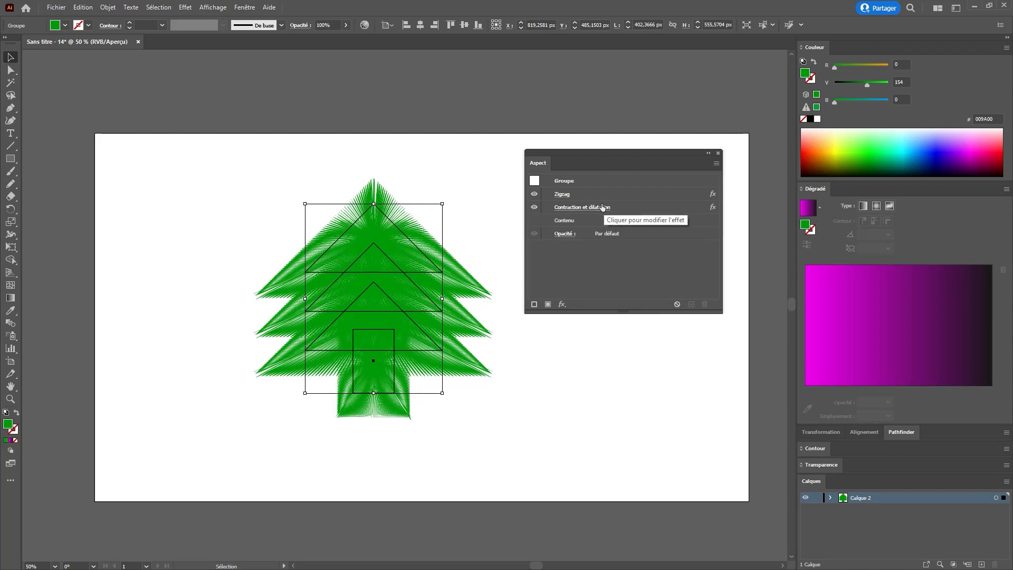
Step: Select the tree group, delete its Pucker & Bloat effect and select its Zig Zag effect entry
click(567, 404)
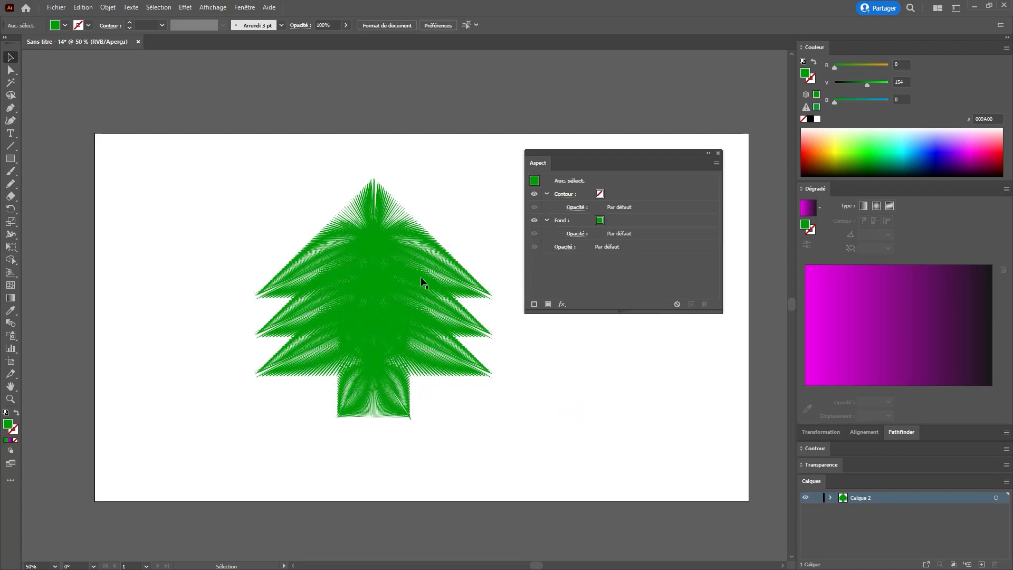
click(370, 285)
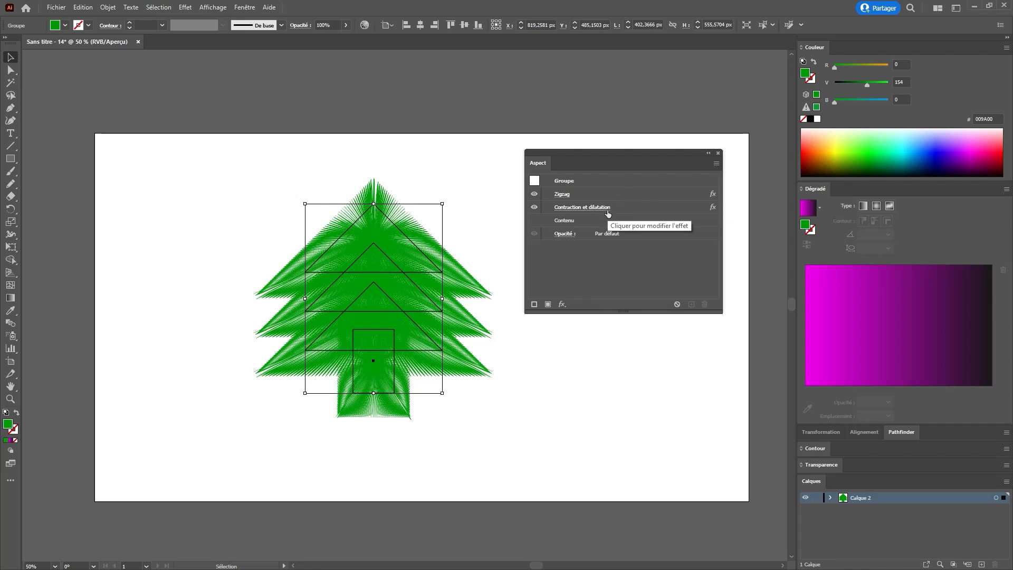
click(626, 209)
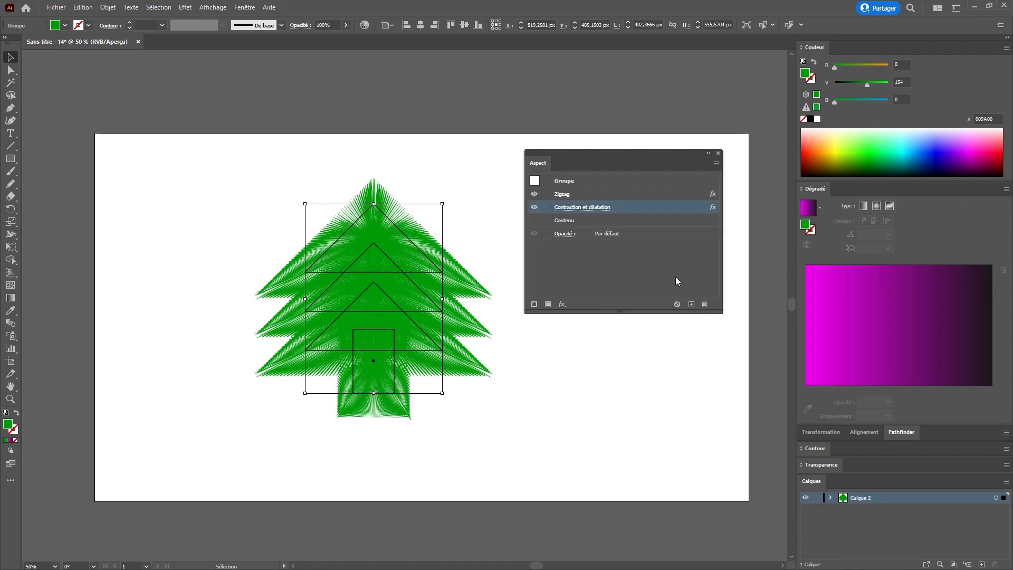
click(704, 304)
click(627, 195)
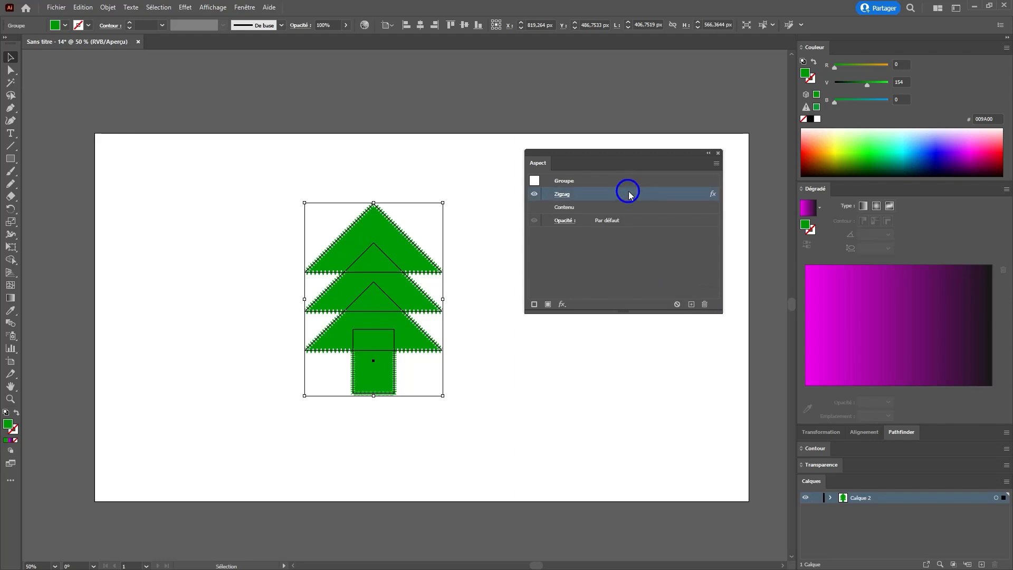